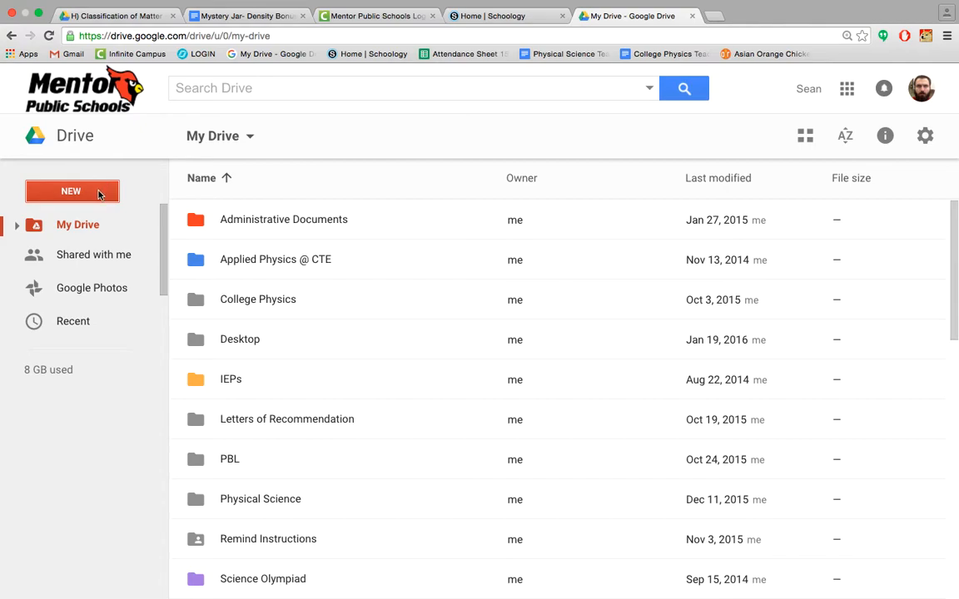
Create a new blank Google Sheets spreadsheet from Drive
left_click(98, 194)
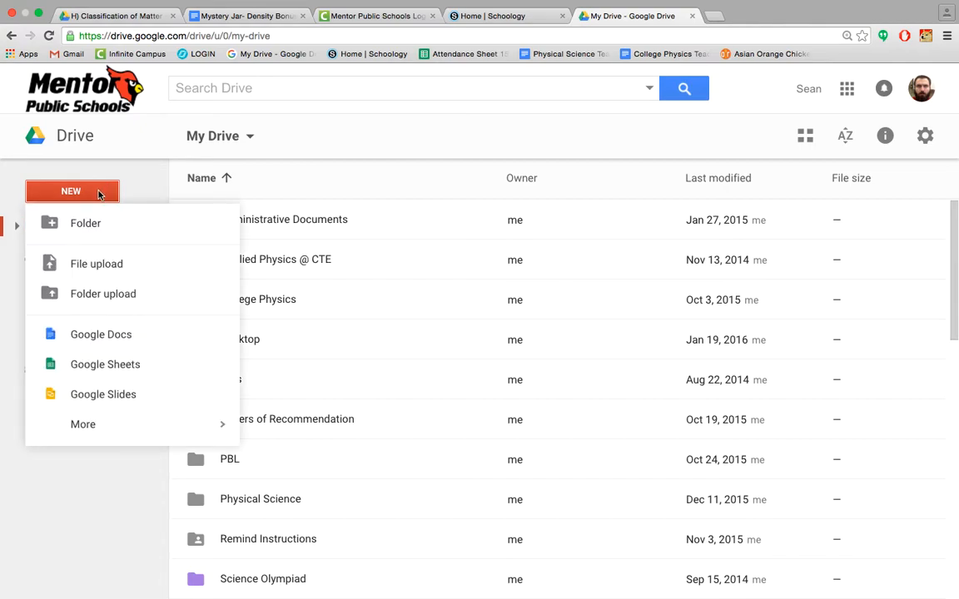
left_click(119, 374)
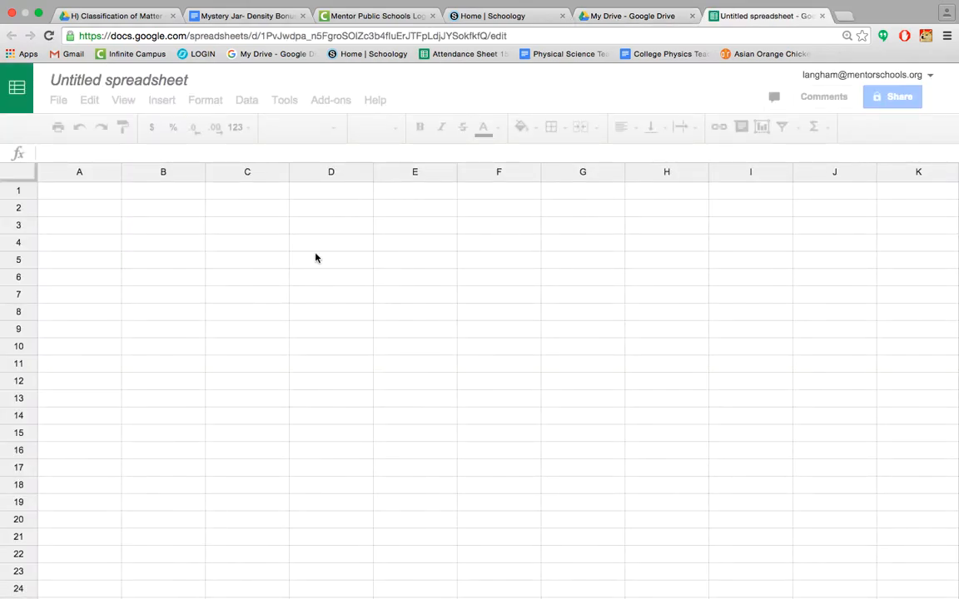
left_click(187, 209)
left_click(190, 195)
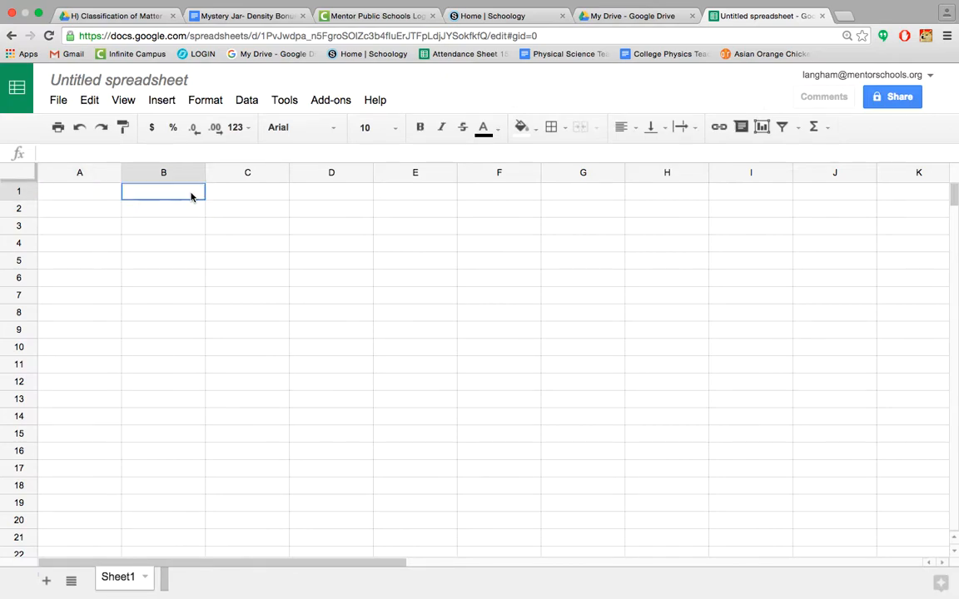
left_click(234, 198)
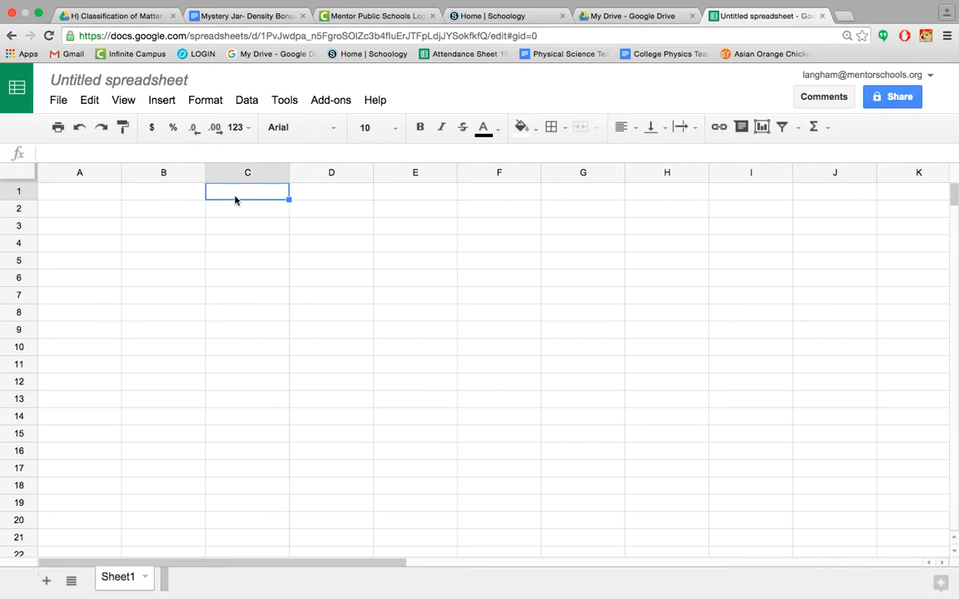
Enter the column headers "Time (min)" in B1 and "Temp (C)" in C1
left_click(179, 197)
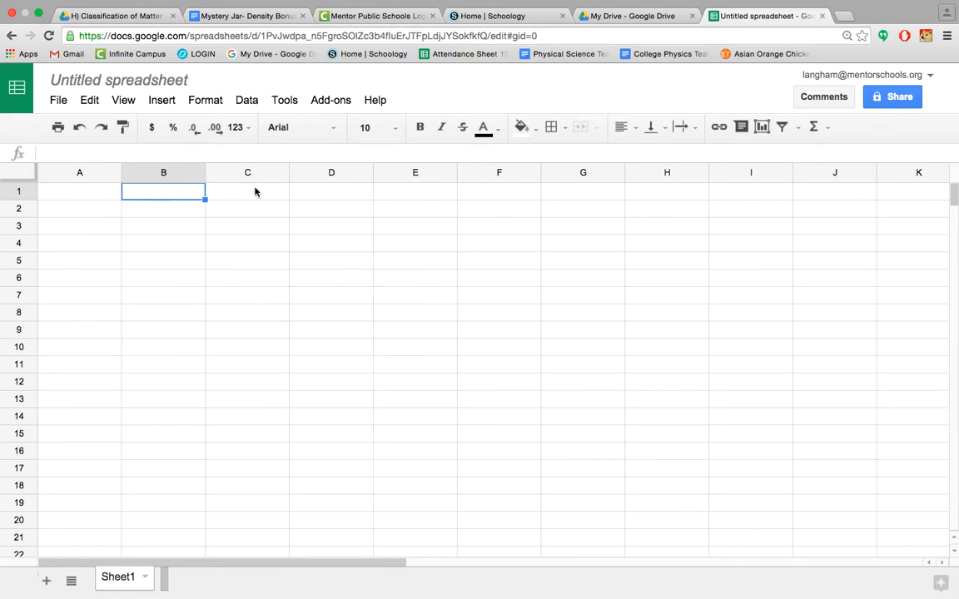
type("Time")
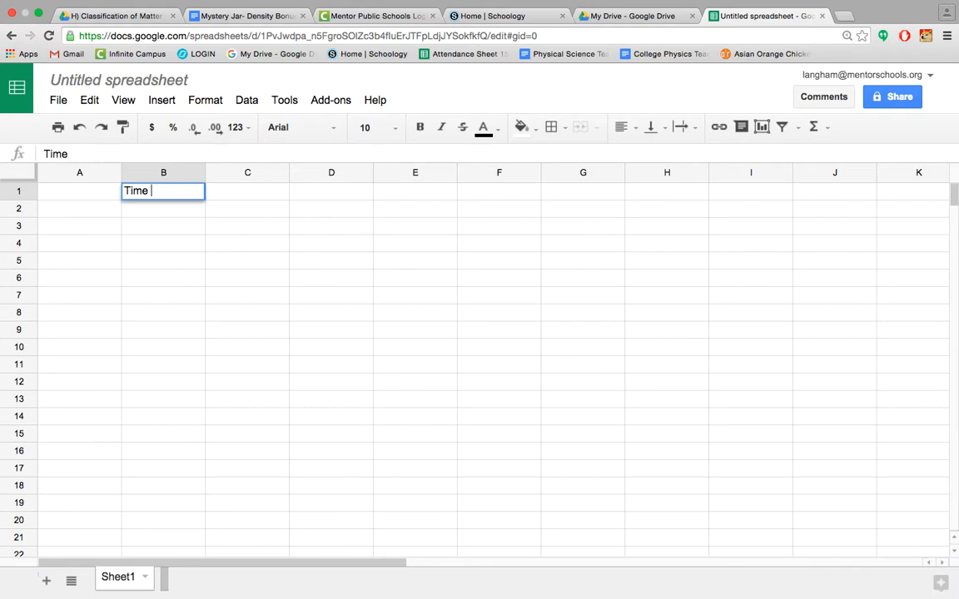
type("(min)")
left_click(248, 196)
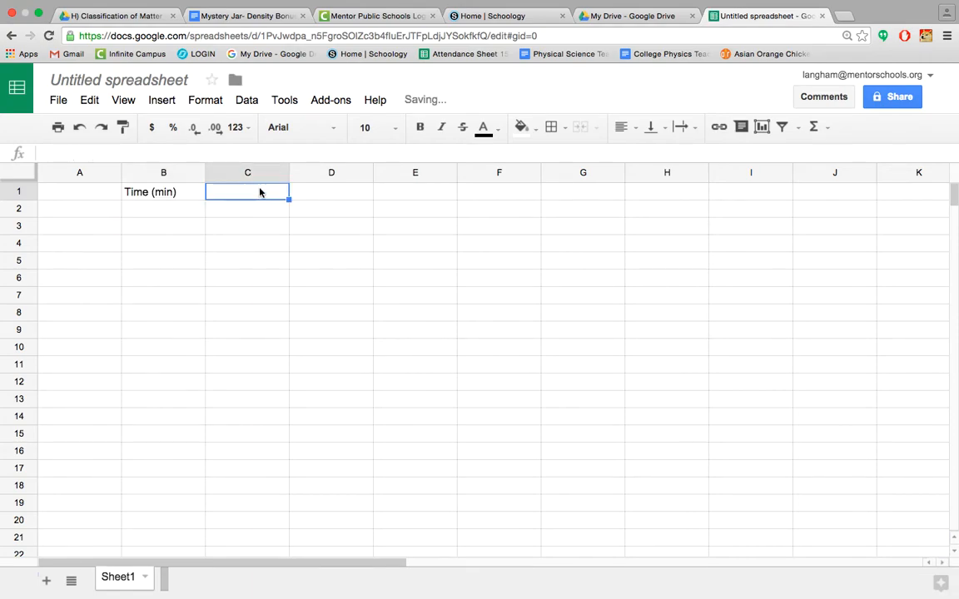
type("Te")
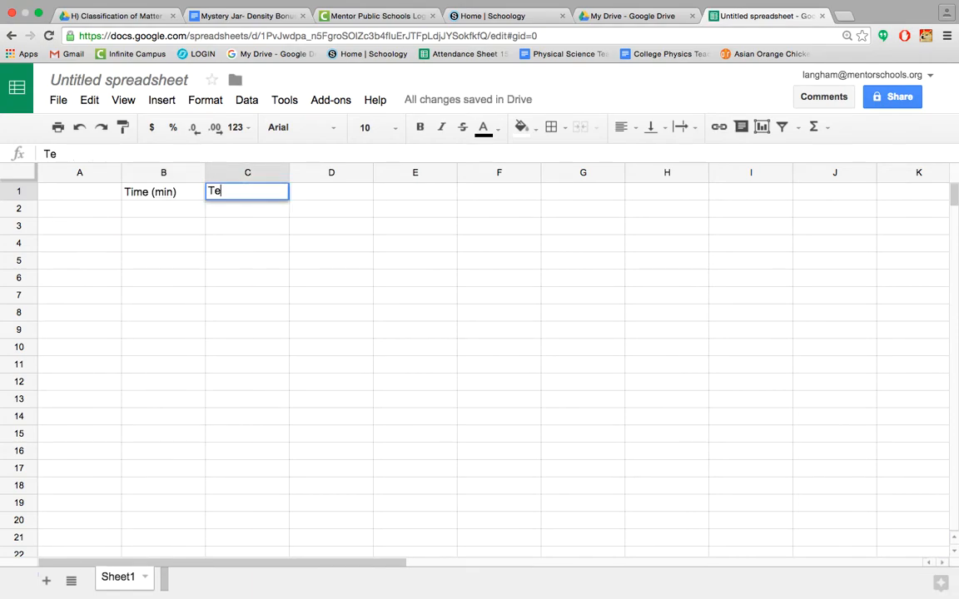
type("mp (C)")
left_click(195, 216)
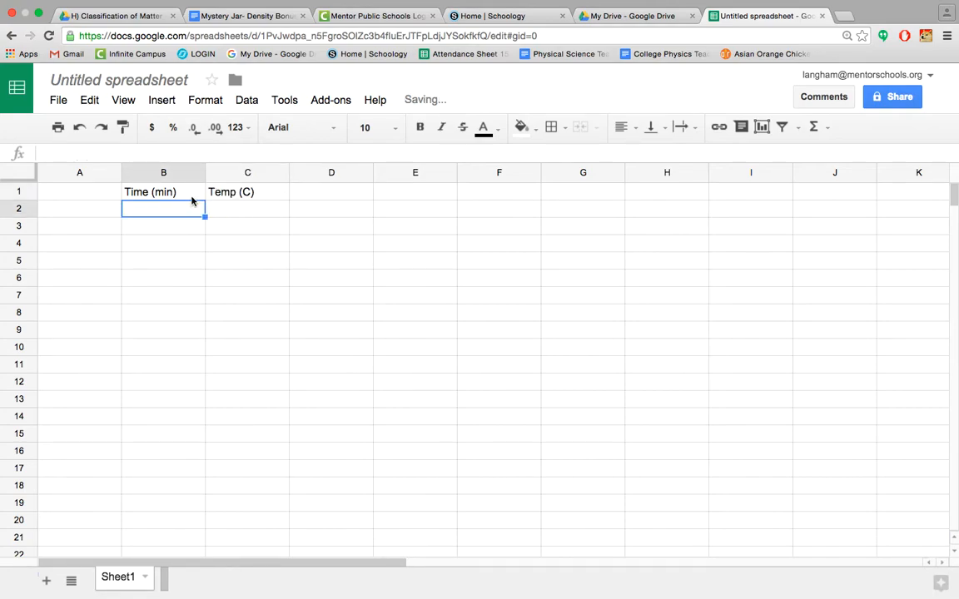
left_click(193, 196)
left_click(246, 194)
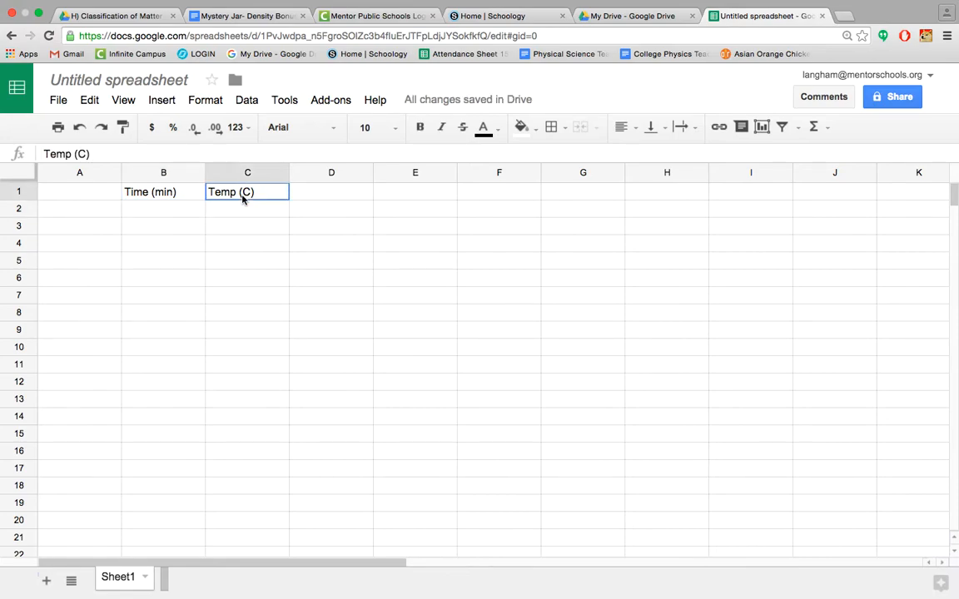
Enter the times 0, 0.5, 1, 1.5 and 2 in cells B2 to B6
left_click(180, 217)
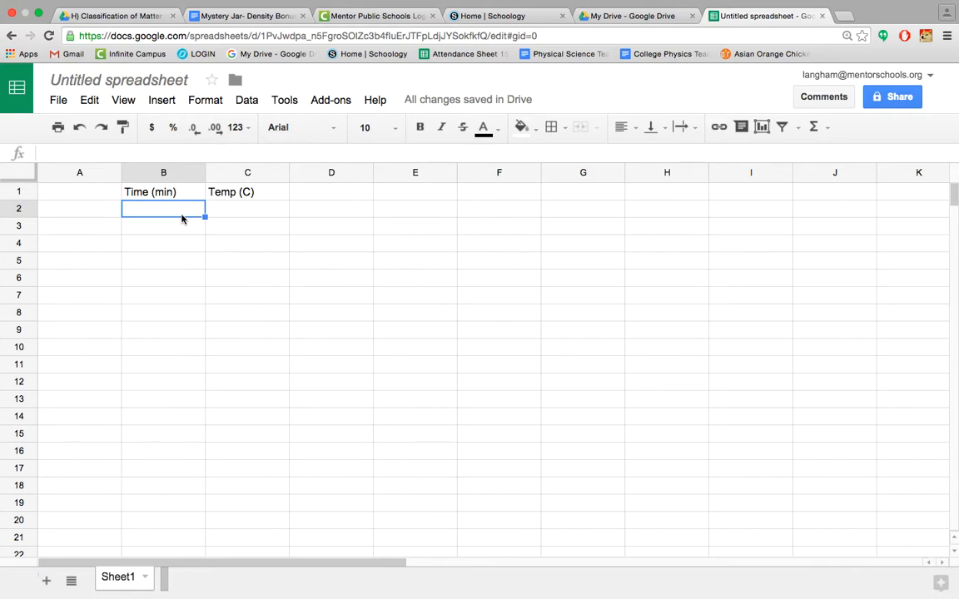
type("0")
key("Return")
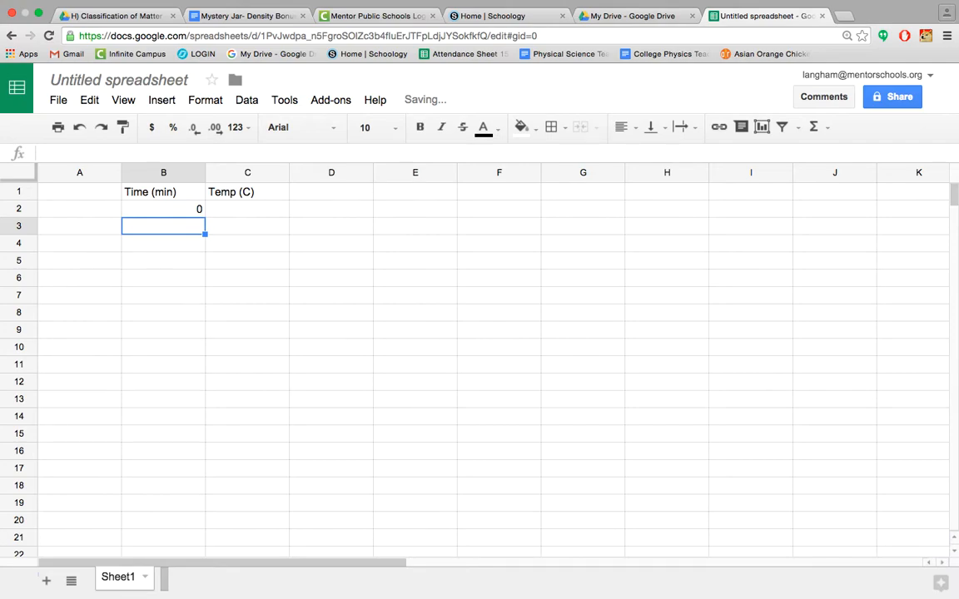
type("0.5")
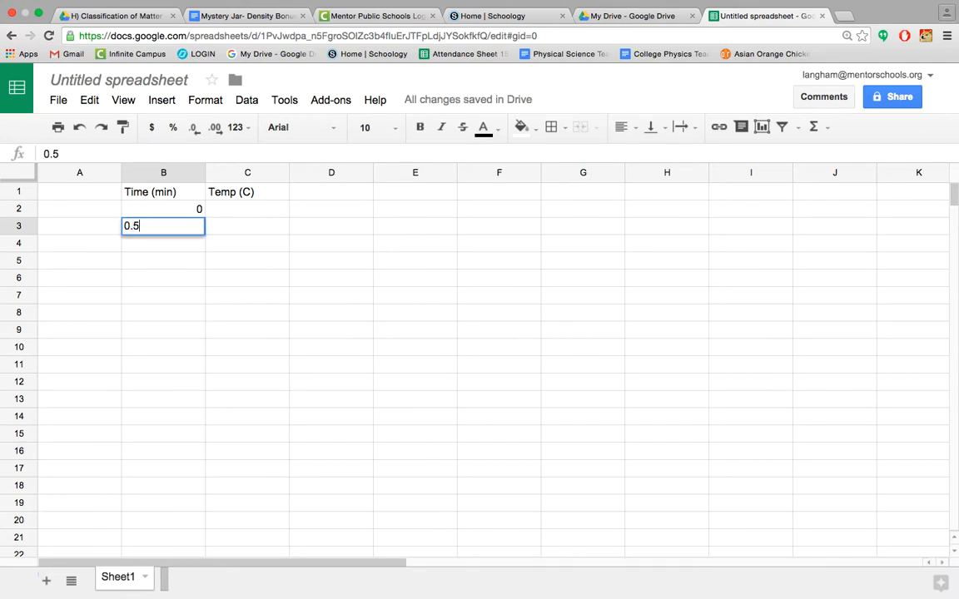
key("Return")
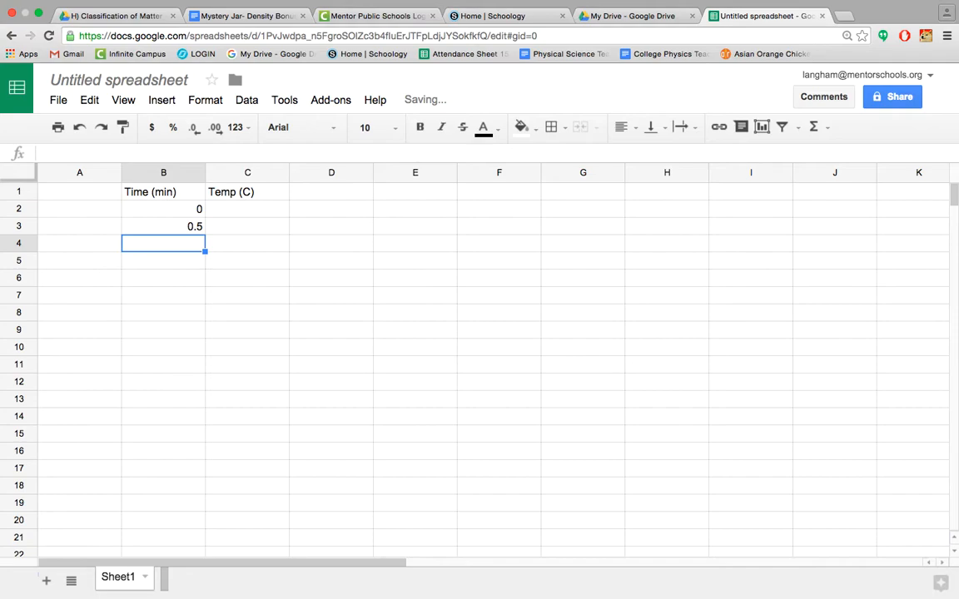
type("1")
key("Return")
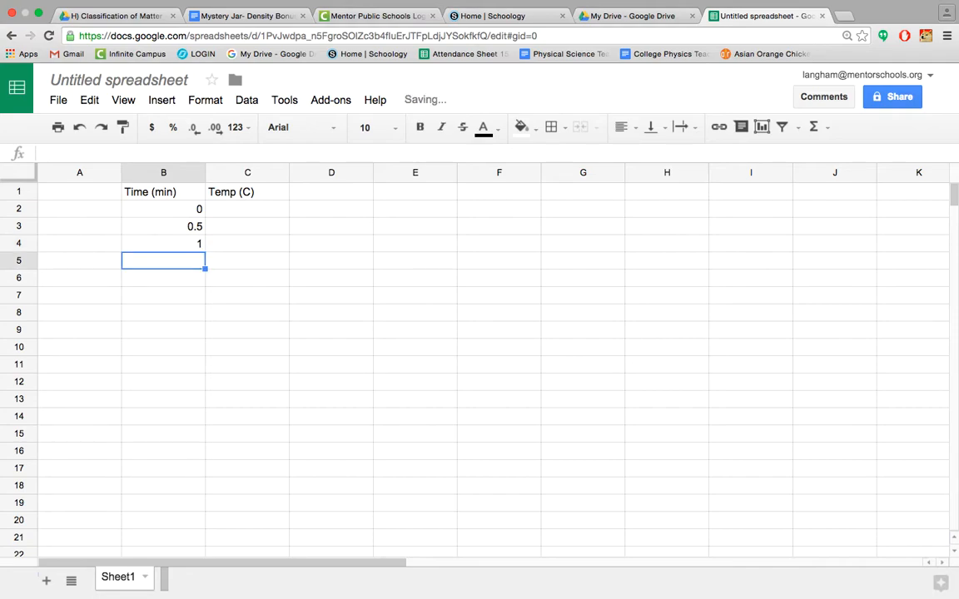
type("1.5")
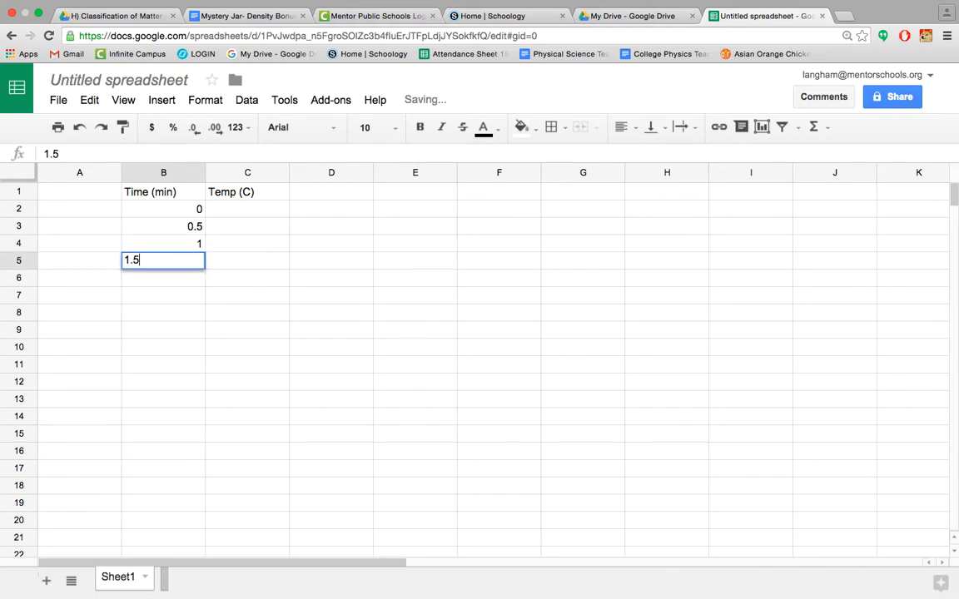
key("Return")
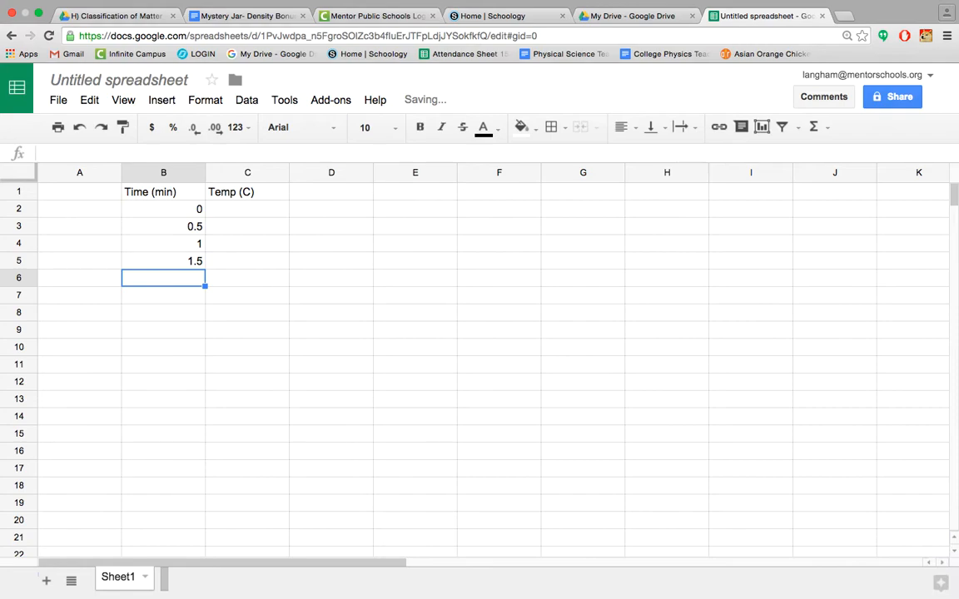
type("2")
key("Return")
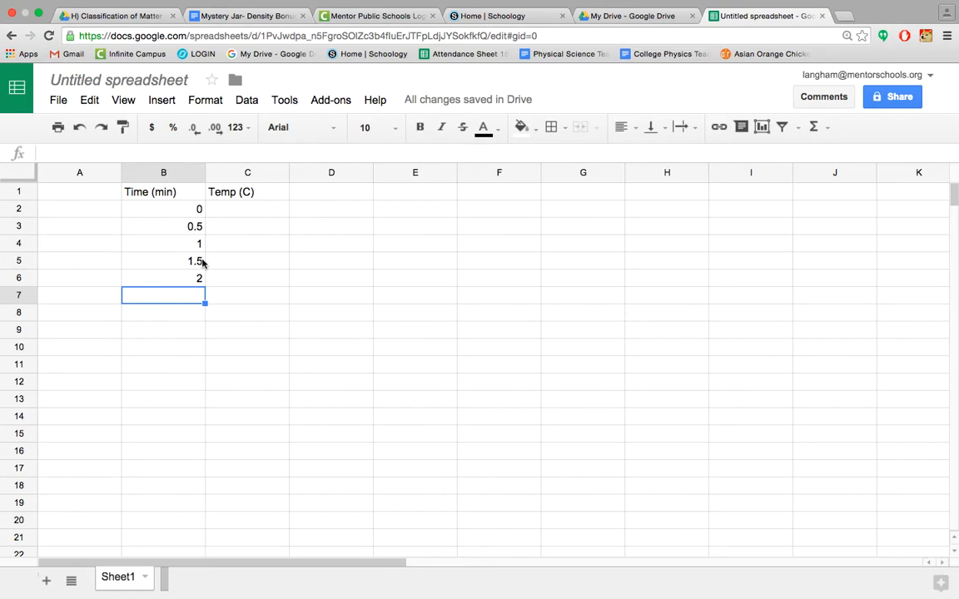
Autofill the half-minute time series from B4:B6 down column B to 13 in row 28
left_click(198, 245)
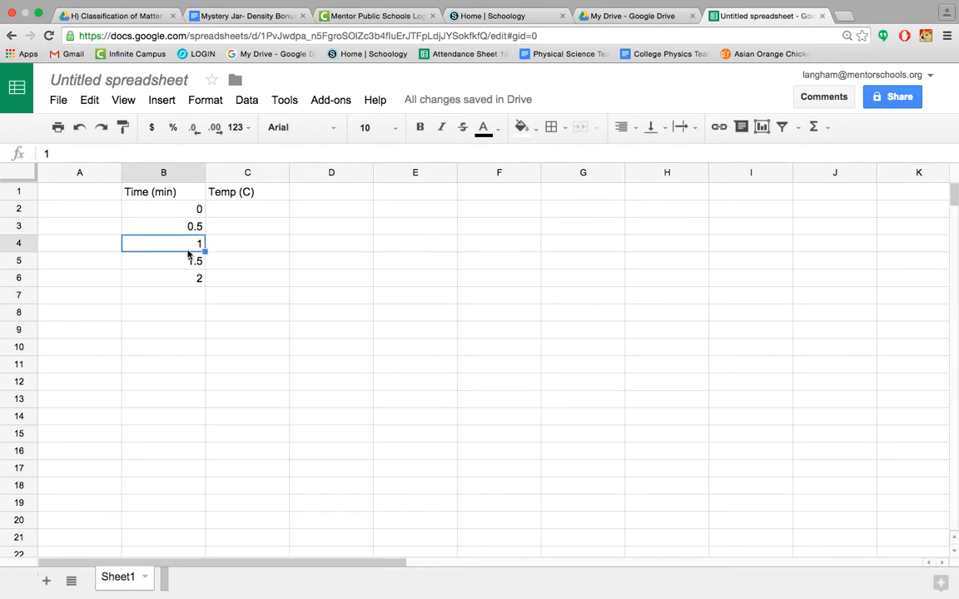
left_click(224, 263)
left_click_drag(189, 246, 190, 281)
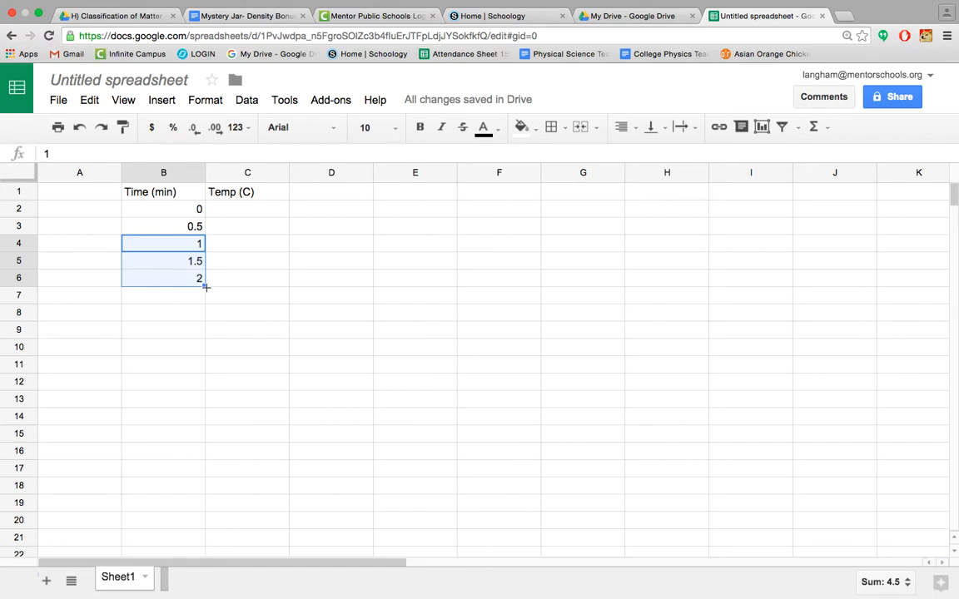
left_click_drag(206, 287, 194, 539)
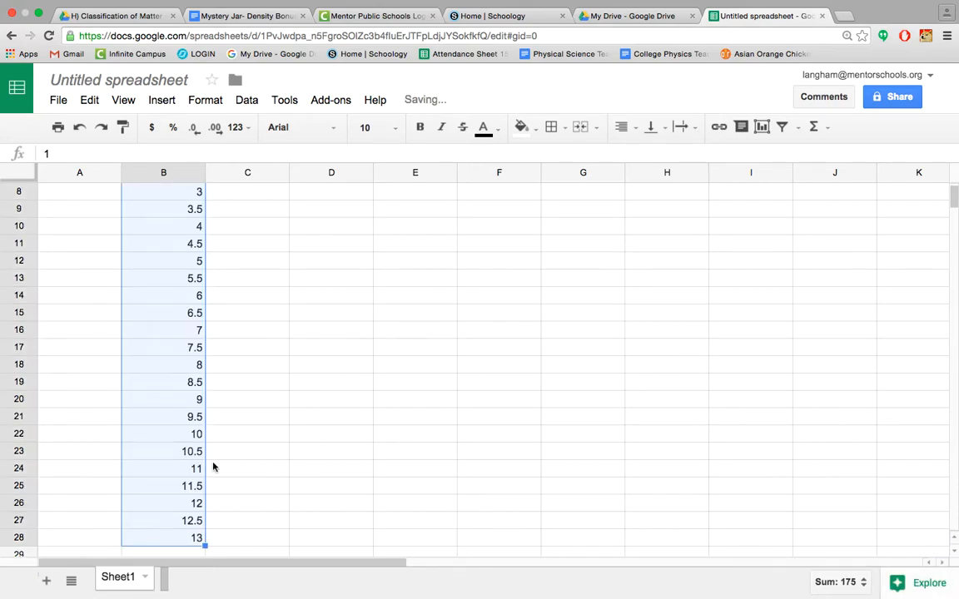
scroll(212, 465, "up", 4)
scroll(157, 457, "left", 2)
scroll(156, 457, "down", 5)
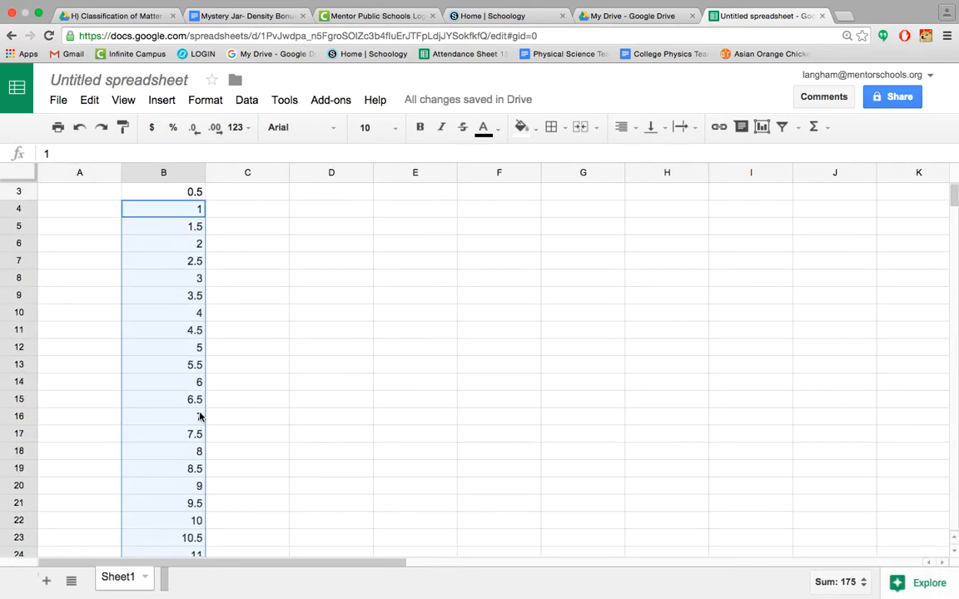
scroll(199, 416, "up", 1)
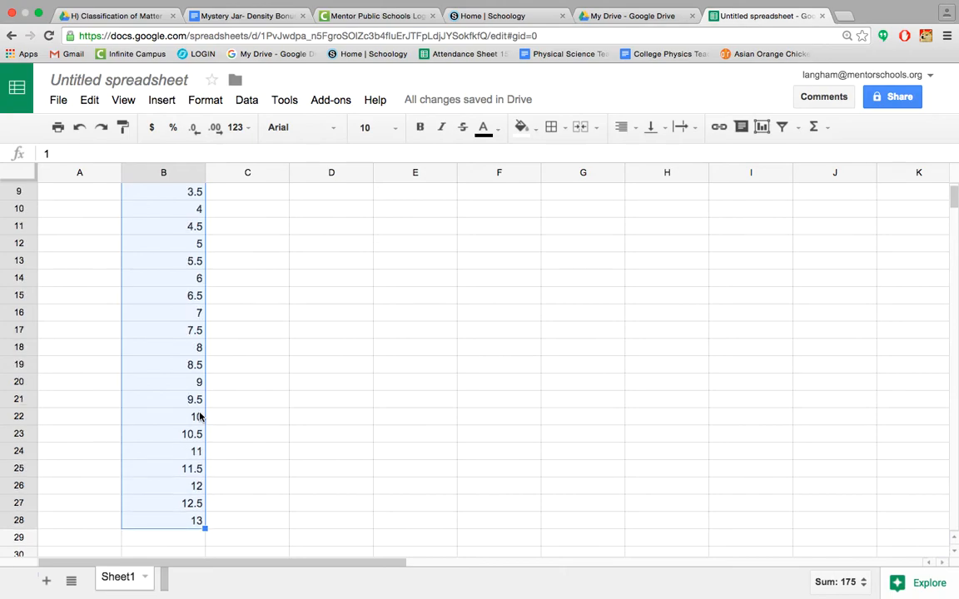
Extend the time series in column B down to 15.5 in row 33
scroll(199, 416, "down", 5)
left_click_drag(203, 356, 196, 437)
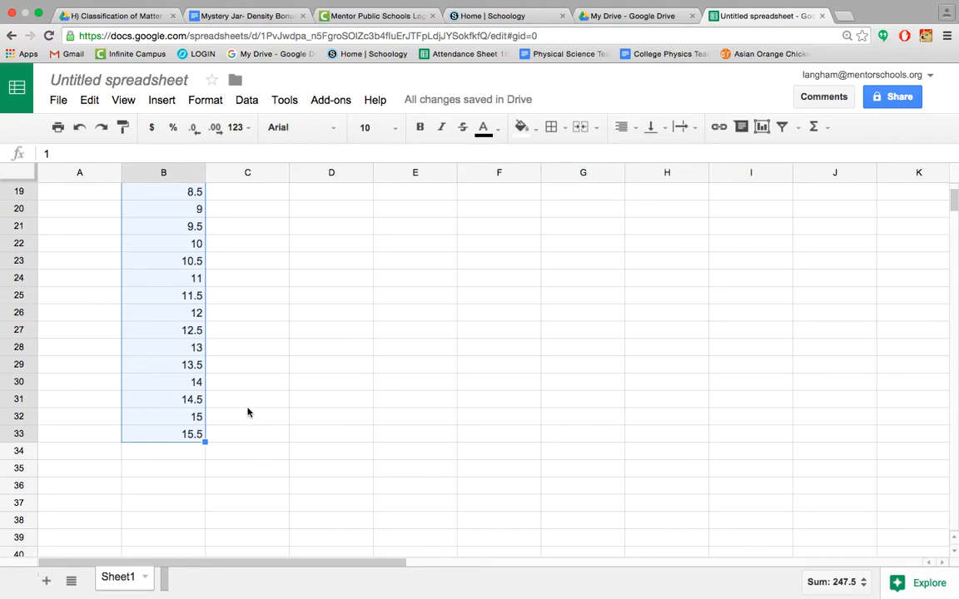
scroll(248, 412, "up", 9)
Enter the temperatures 3, 3, 4 and 3 in cells C2 to C5
left_click(331, 226)
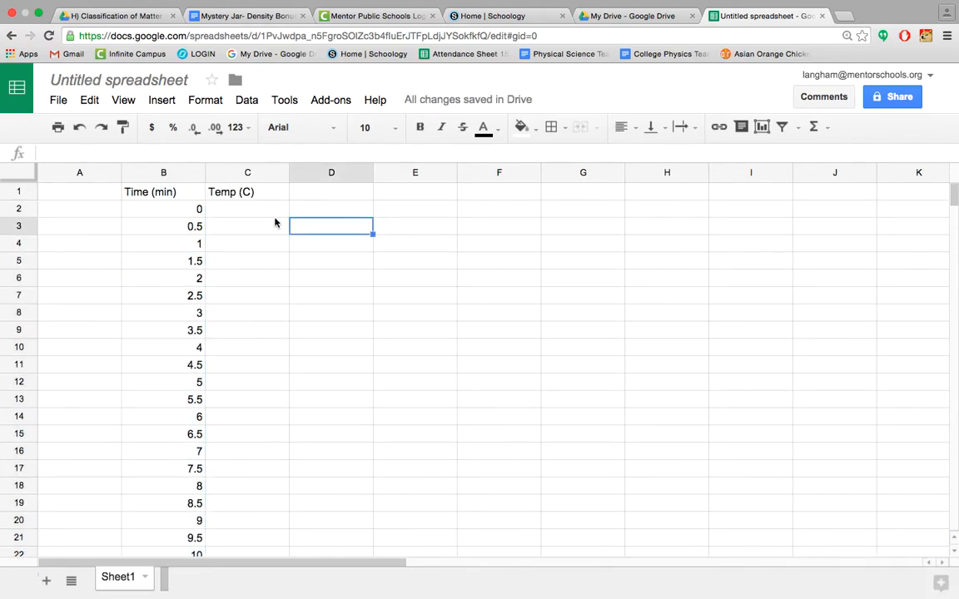
left_click(241, 209)
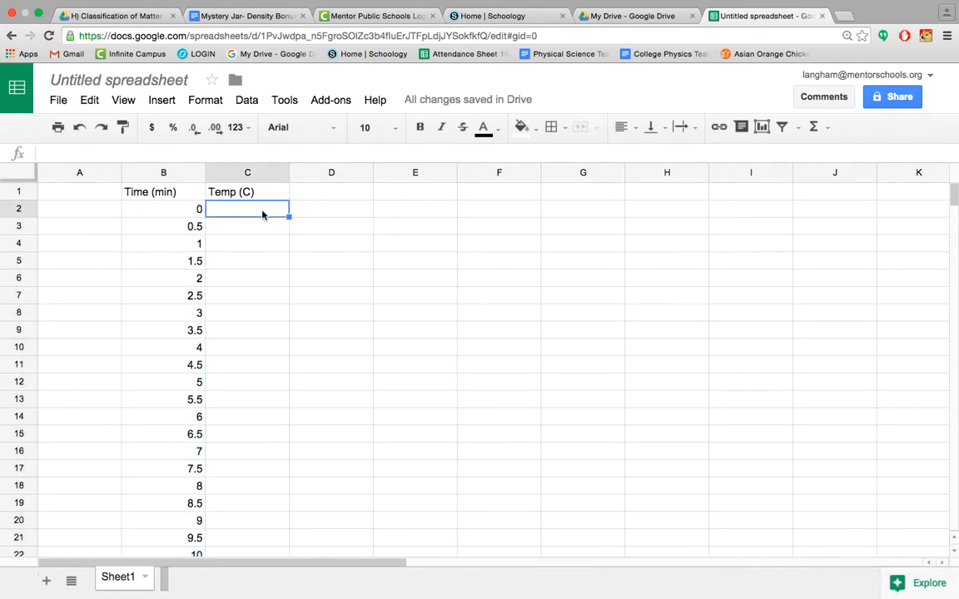
left_click(316, 247)
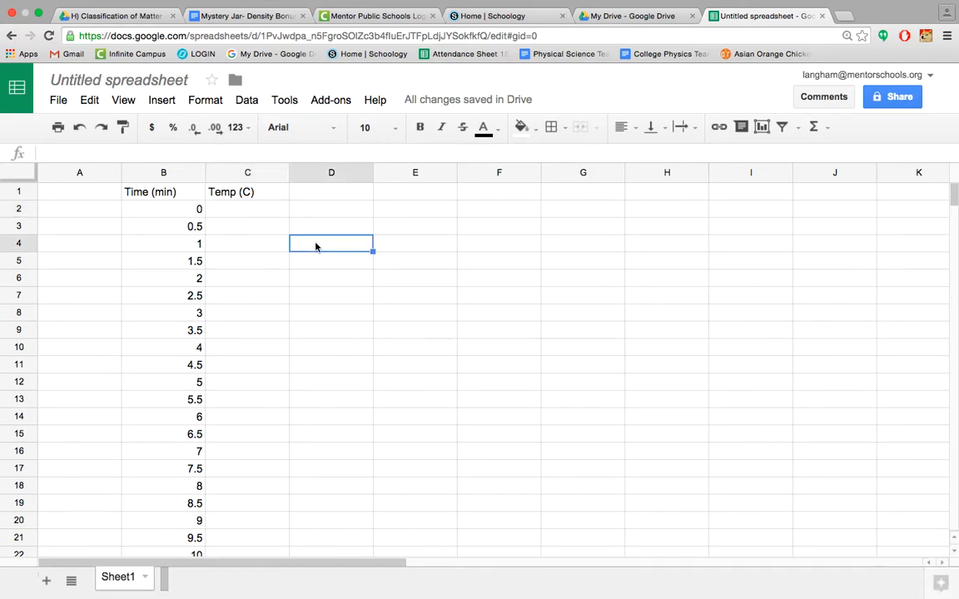
left_click(279, 212)
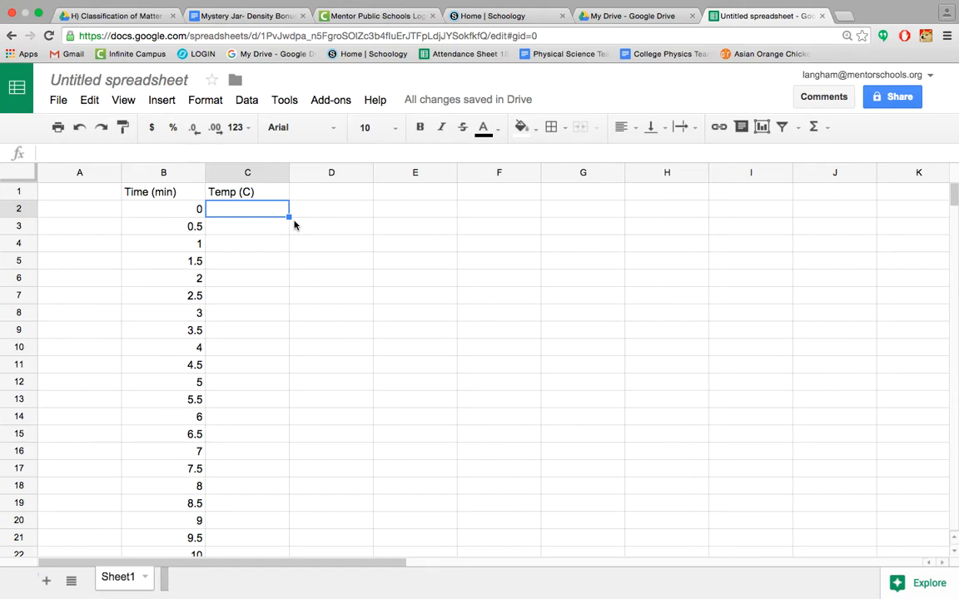
type("3")
key("Return")
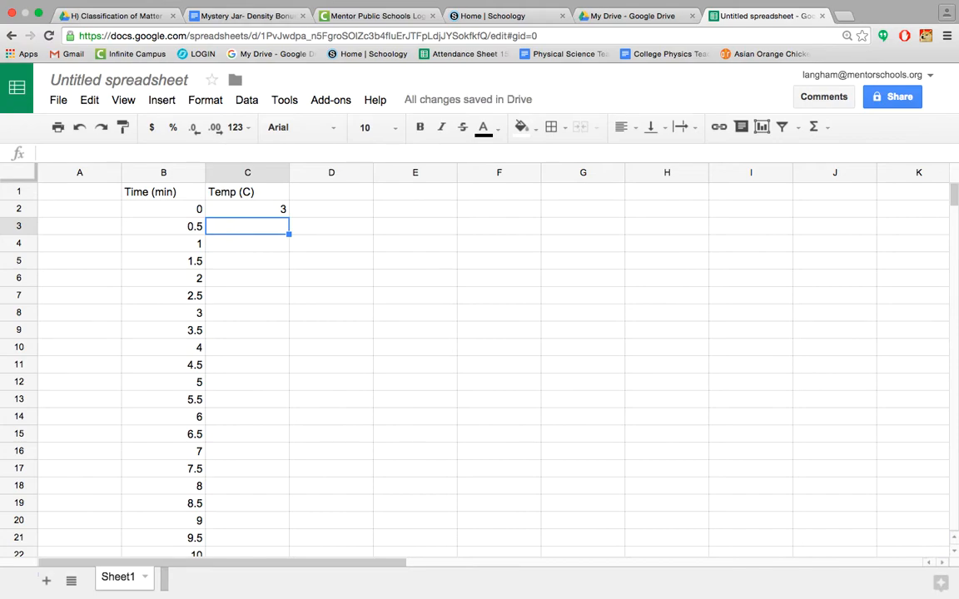
type("3")
key("Return")
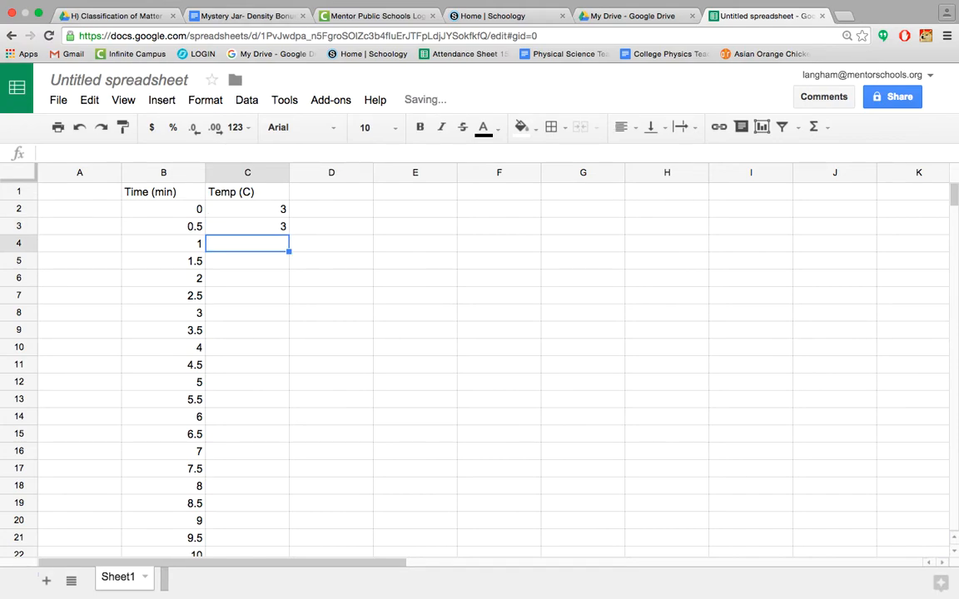
type("4")
key("Return")
type("3")
key("Return")
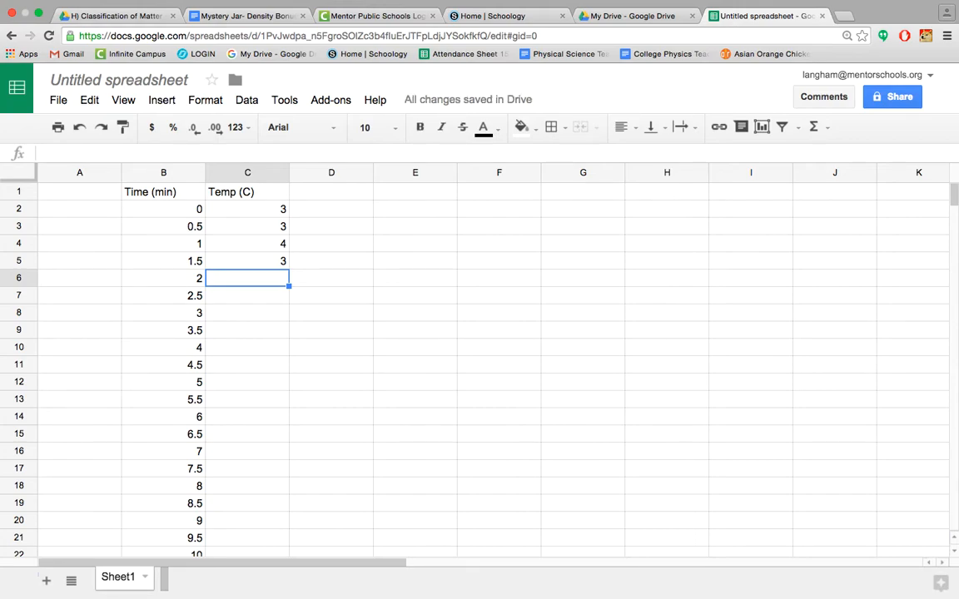
Enter the temperatures 5, 5, 5, 4 and 6 in cells C6 to C10
type("5")
key("Return")
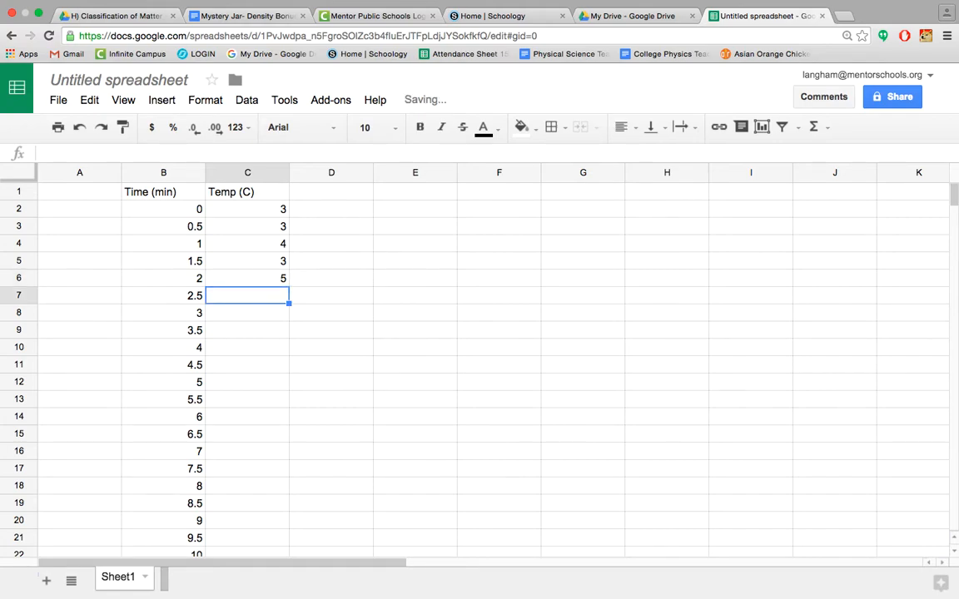
type("5")
key("Return")
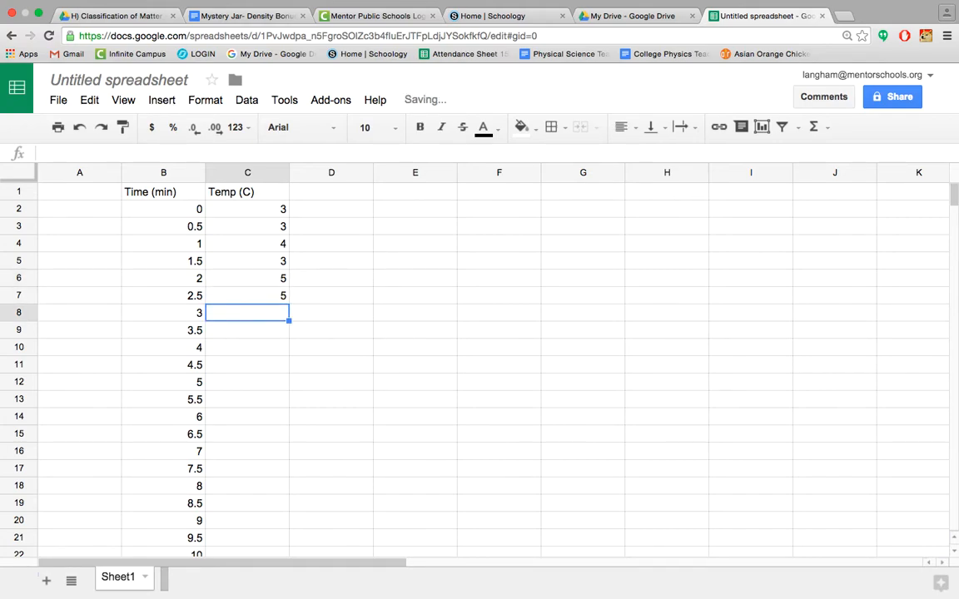
type("5")
key("Return")
type("4")
key("Return")
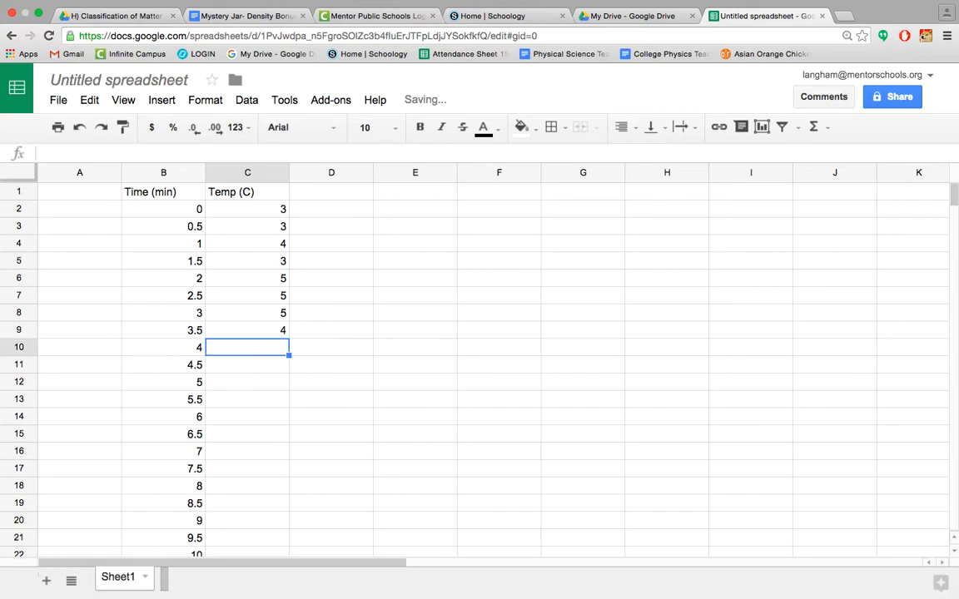
type("6")
key("Return")
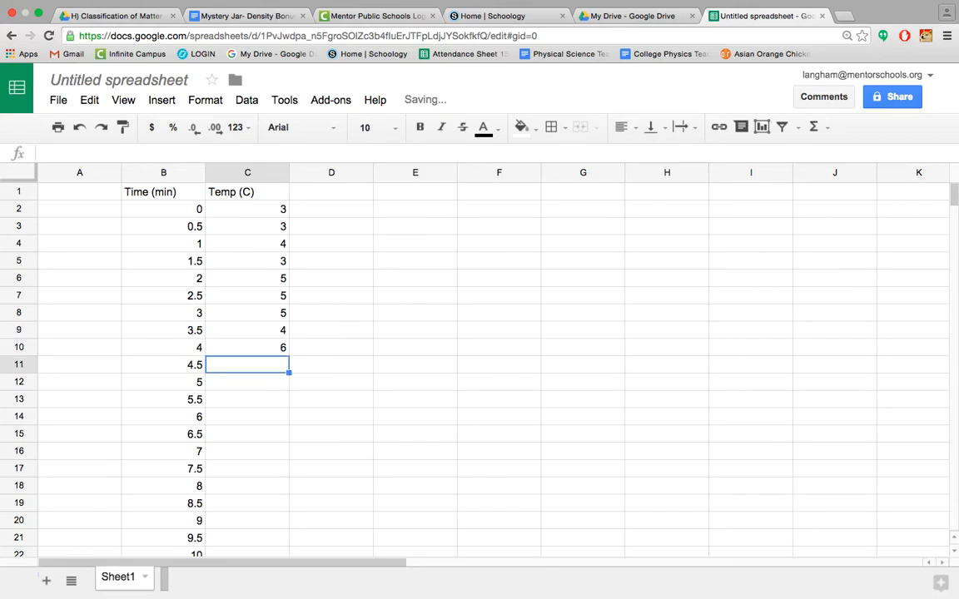
Enter the temperatures 10, 15, 19 and 25 in cells C11 to C14
type("10")
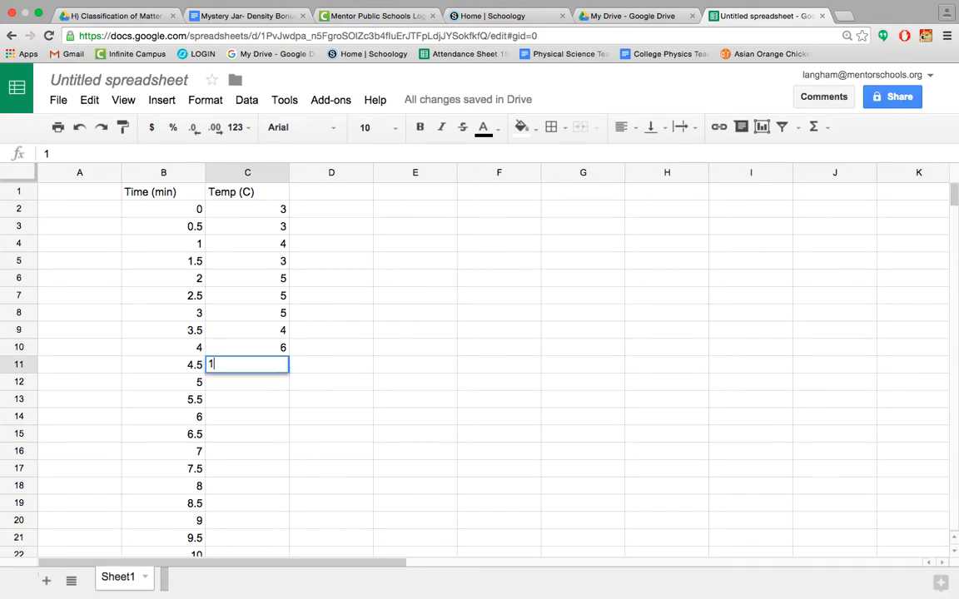
key("Return")
type("15")
key("Return")
type("19")
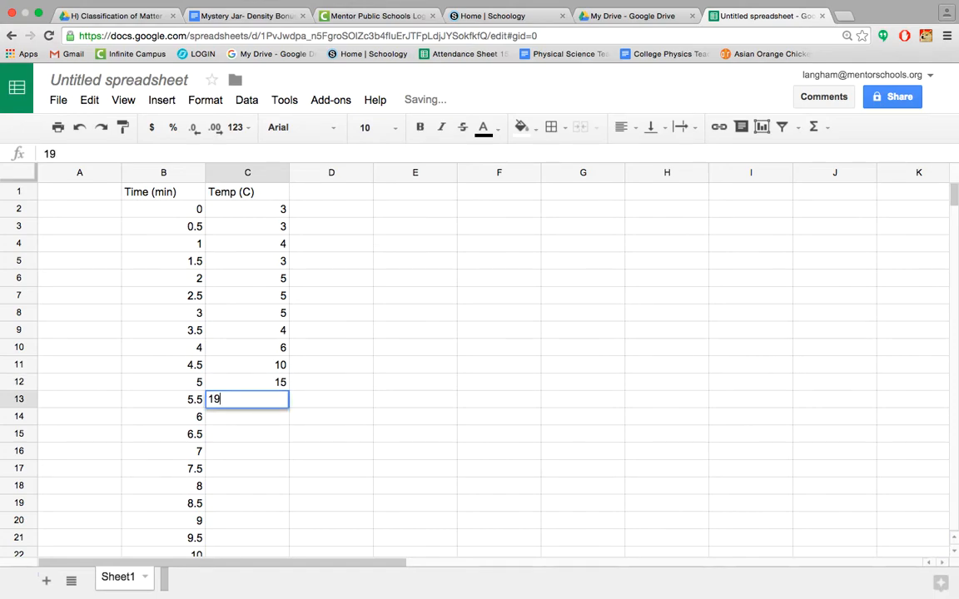
key("Return")
type("25")
key("Return")
Enter the temperatures 31, 38 and 45 in cells C15 to C17
type("3")
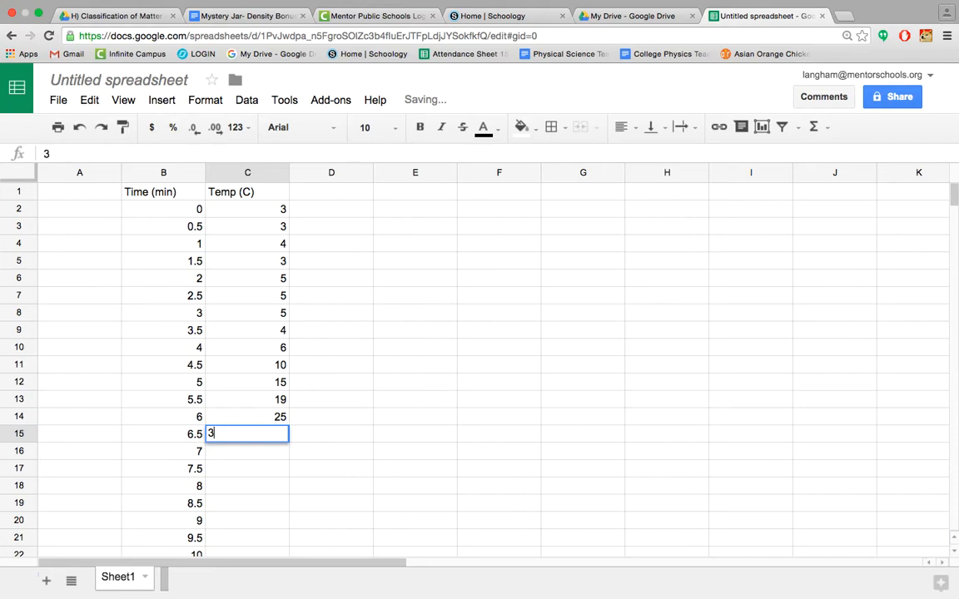
key("Return")
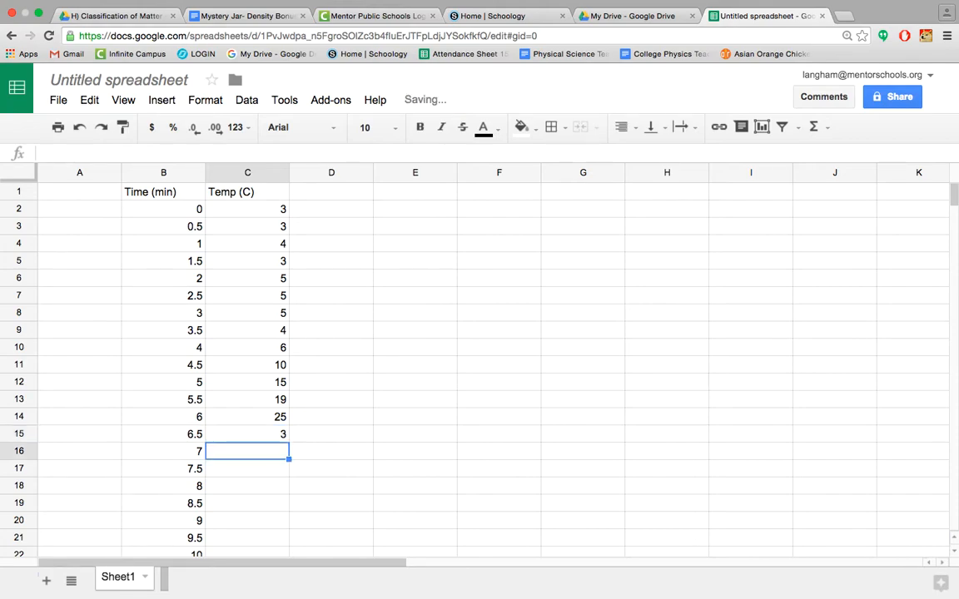
left_click(283, 433)
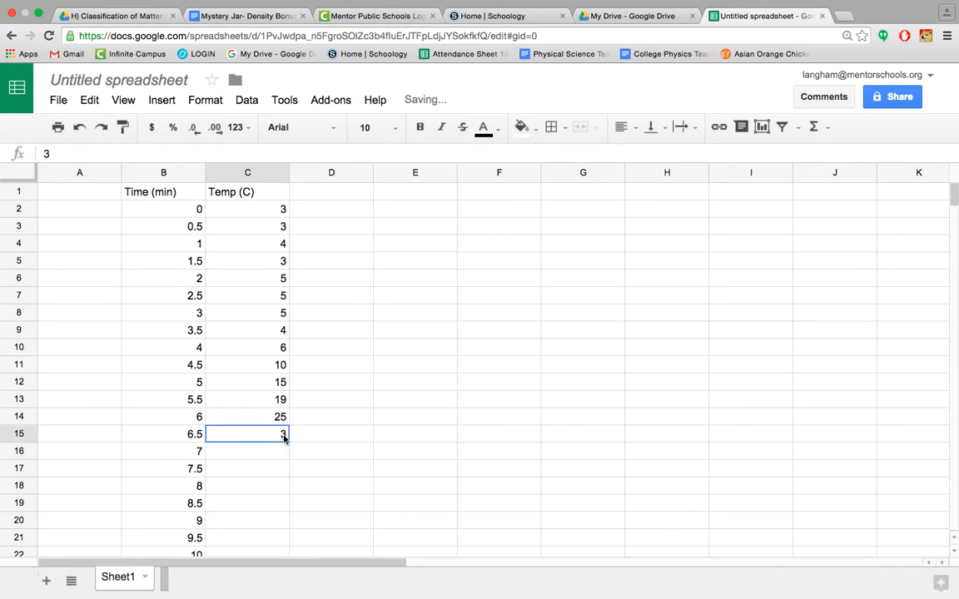
type("31")
key("Return")
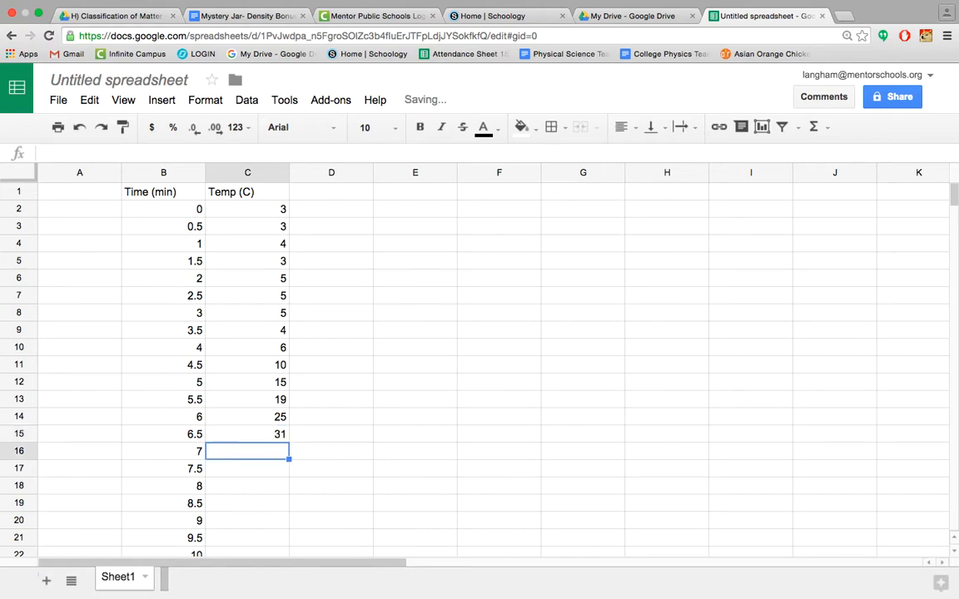
type("38")
key("Return")
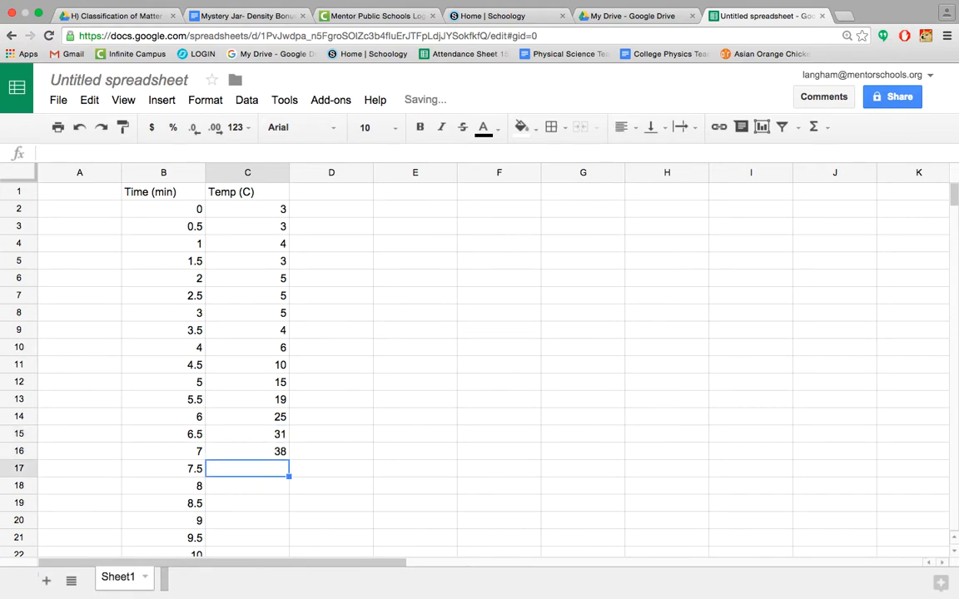
type("45")
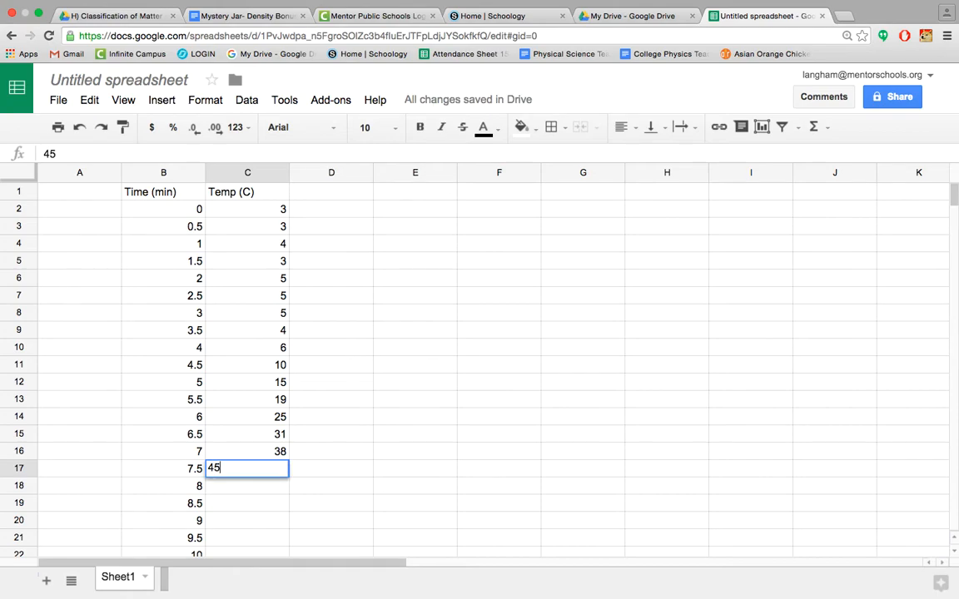
key("Return")
Enter the temperatures 55, 63, 70 and 76 in cells C18 to C21
scroll(493, 366, "down", 1)
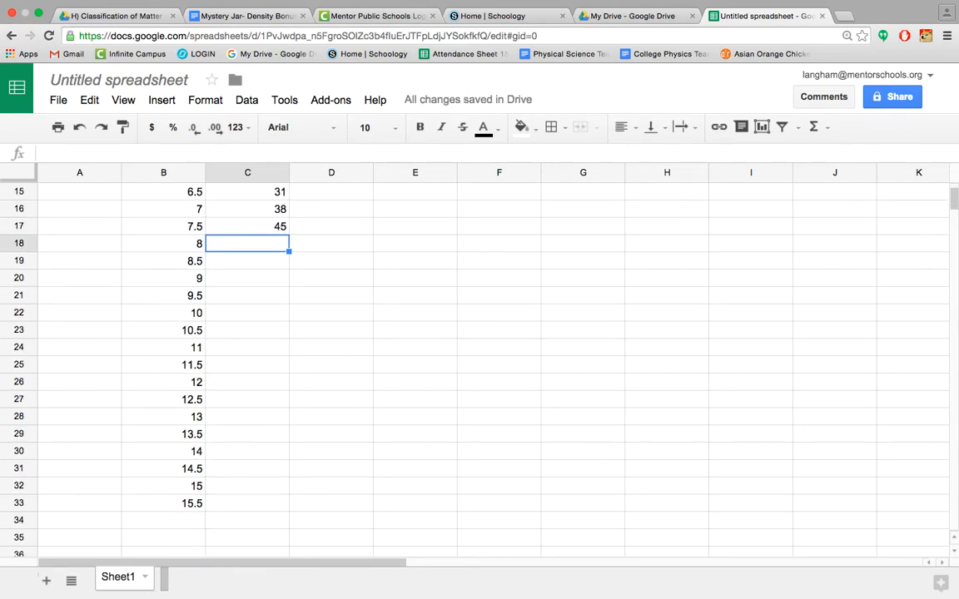
type("55")
key("Return")
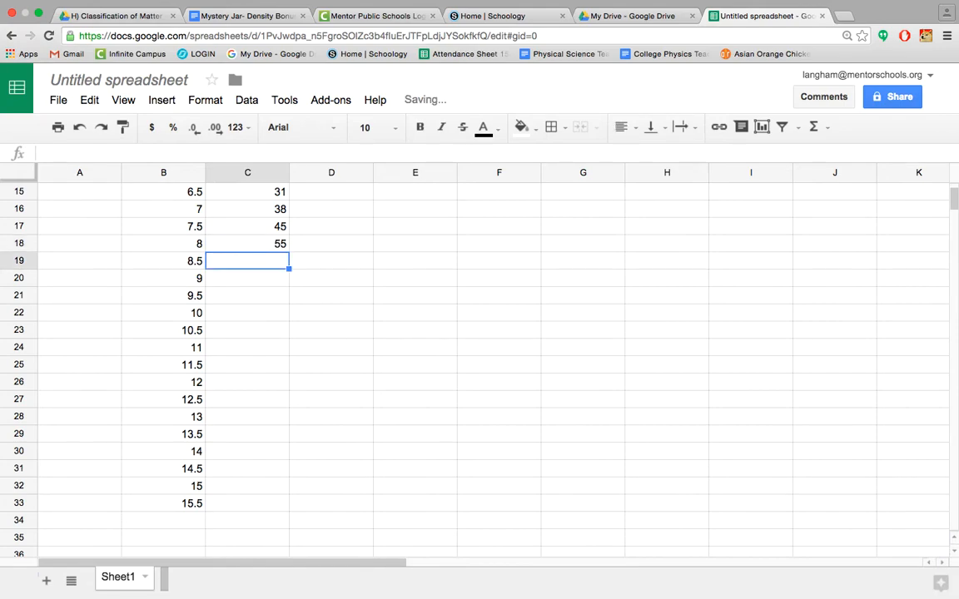
type("63")
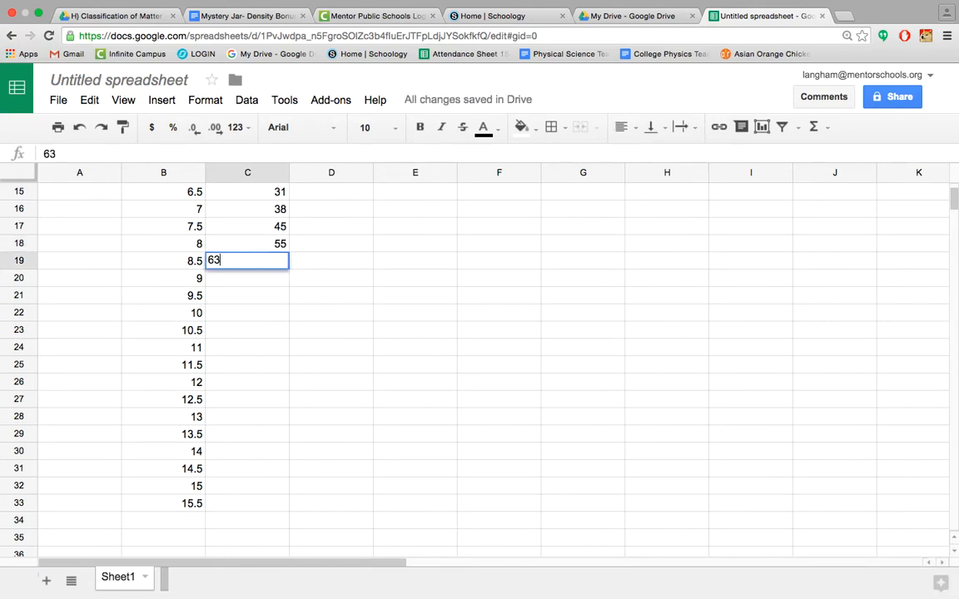
key("Return")
type("70")
key("Return")
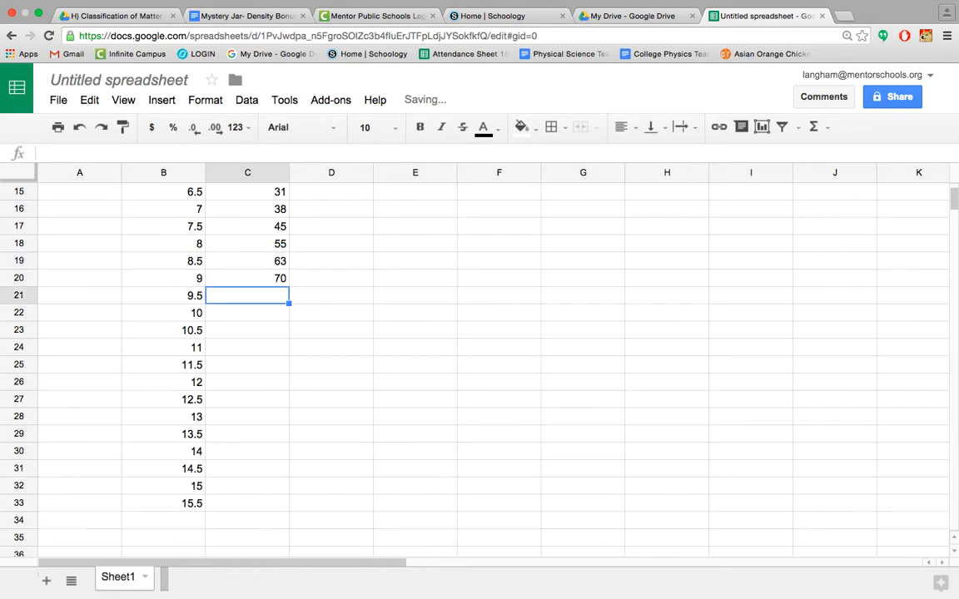
type("76")
key("Return")
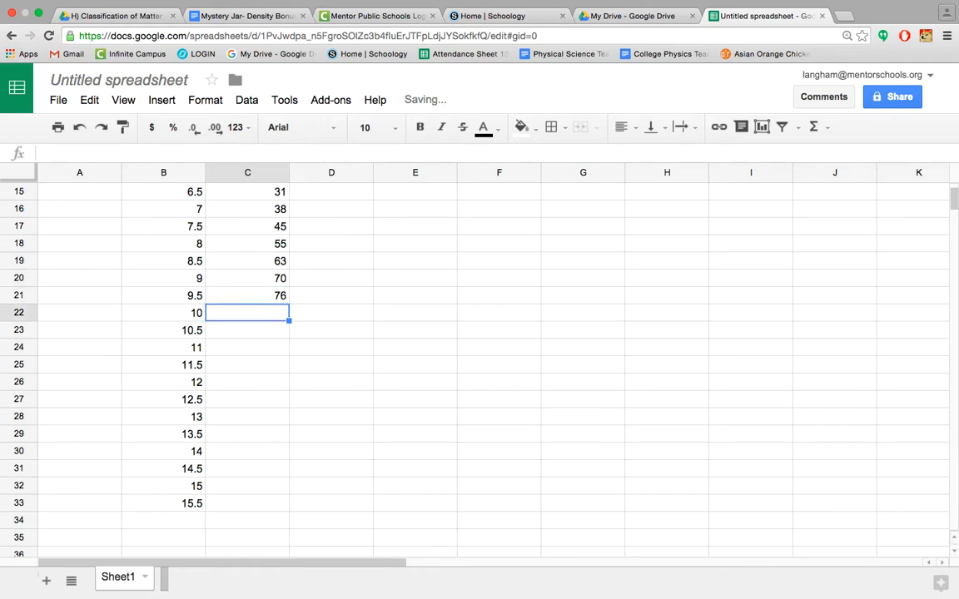
Enter the temperatures 84, 86 and 90 in cells C22 to C24
type("7")
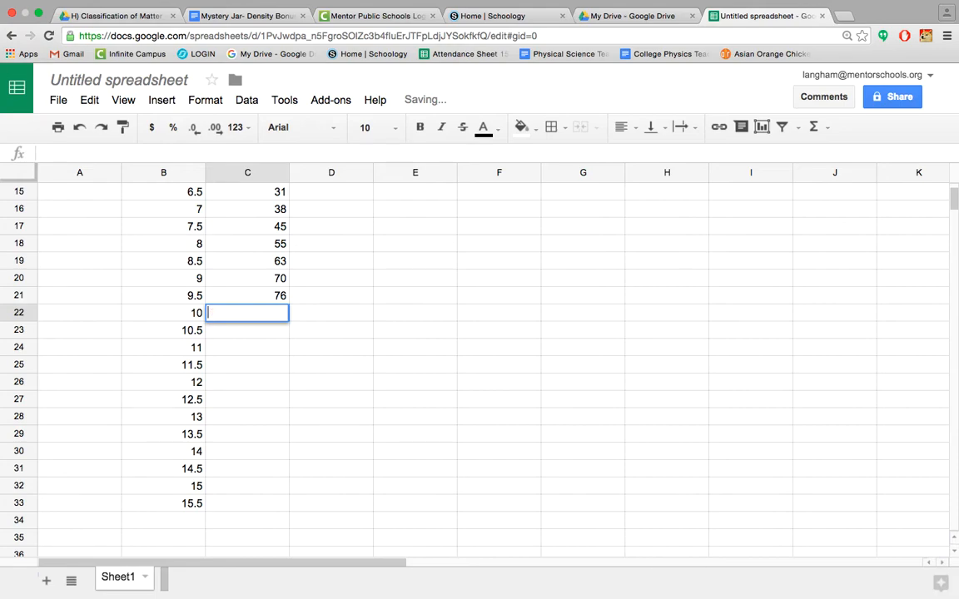
type("84")
key("Return")
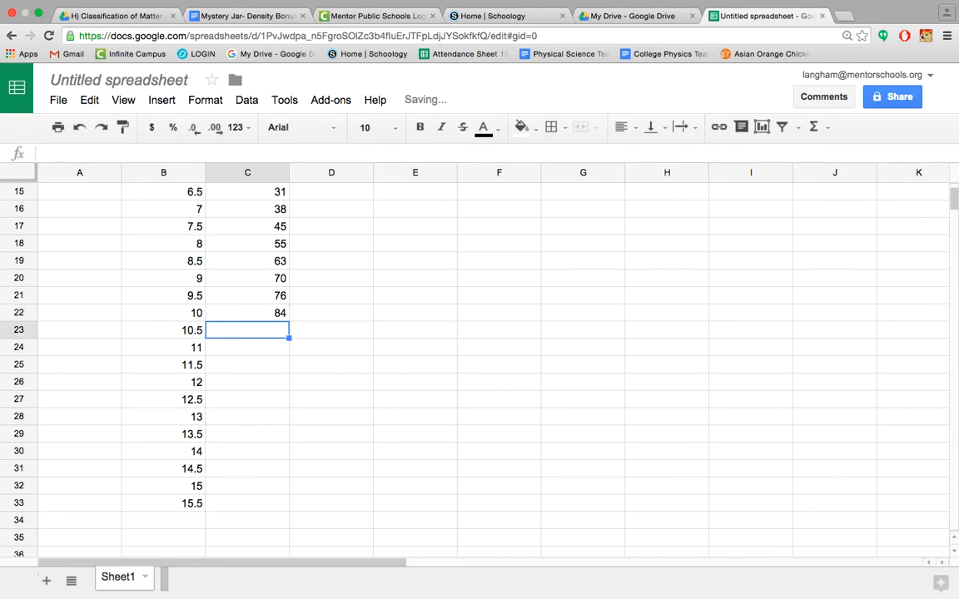
type("86")
key("Return")
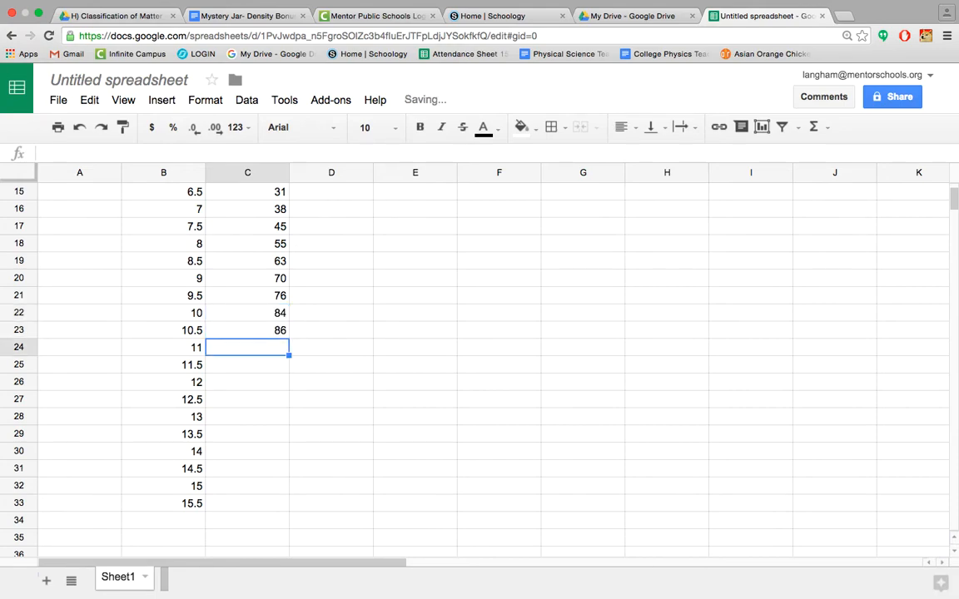
type("90")
key("Return")
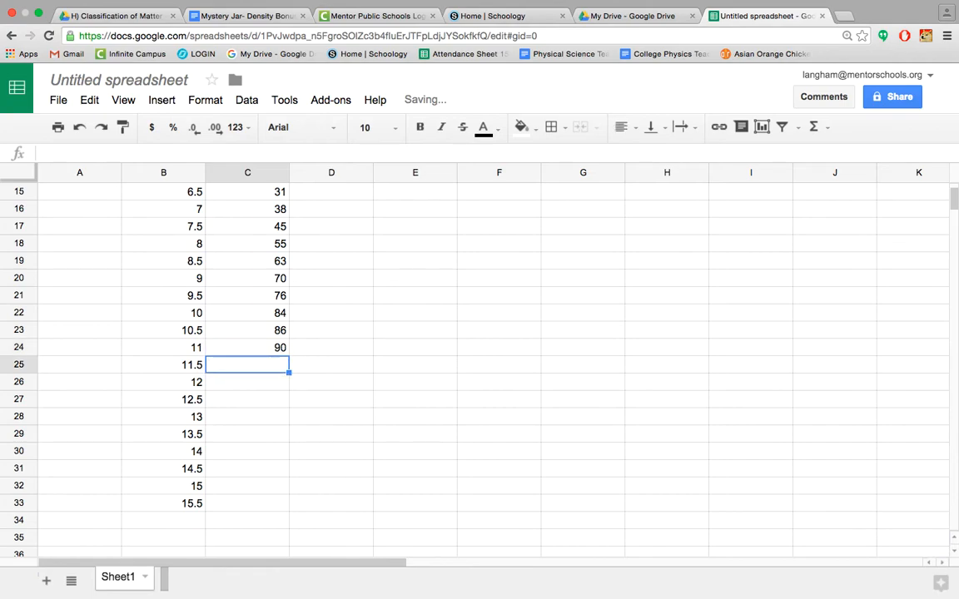
Enter the temperatures 93, 95 and 96 in cells C25 to C27
type("91")
key("BackSpace")
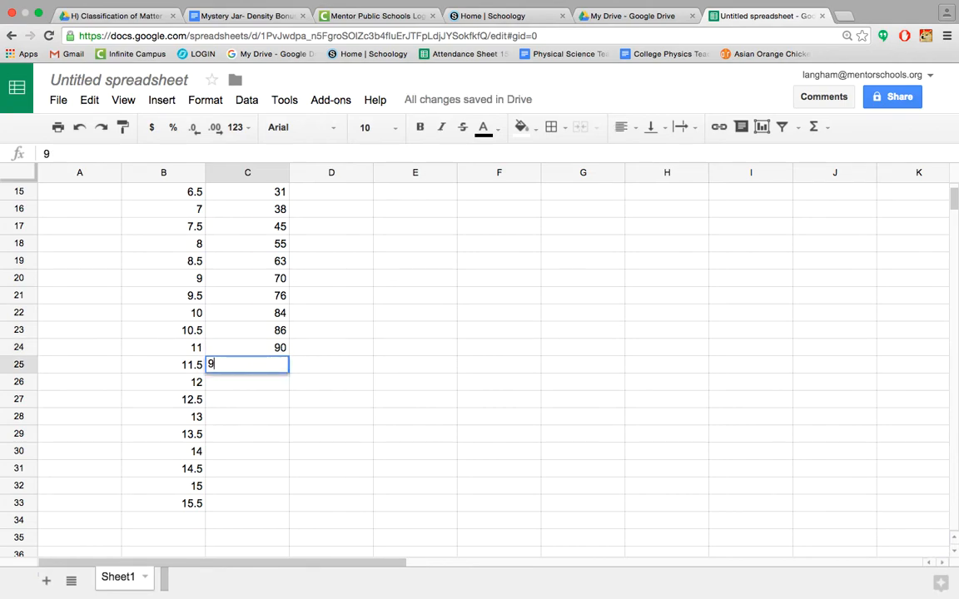
type("3")
key("Return")
type("95")
key("Return")
type("96")
key("Return")
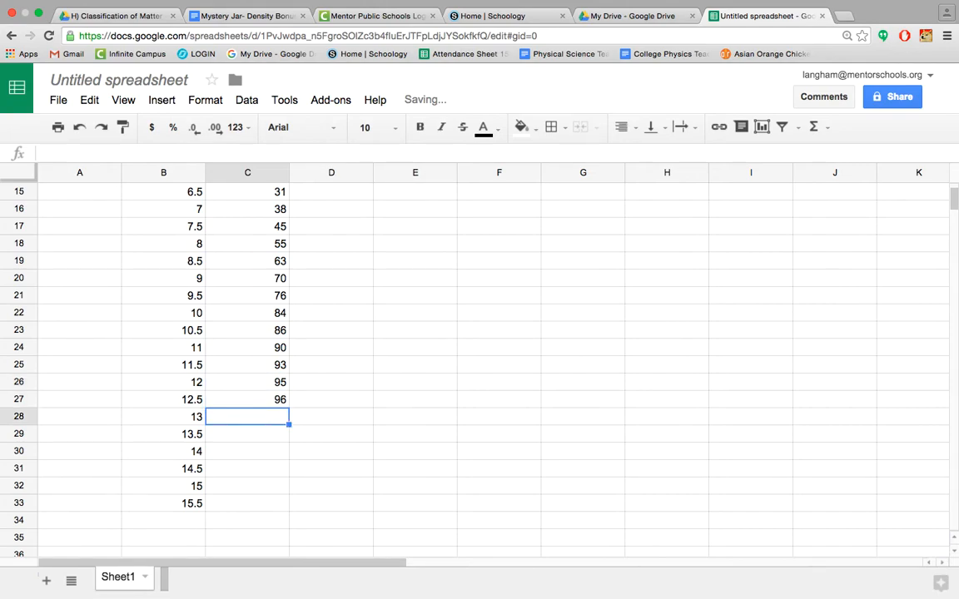
Enter the temperature 97 in each of the cells C28 to C33
type("97")
key("Return")
type("97")
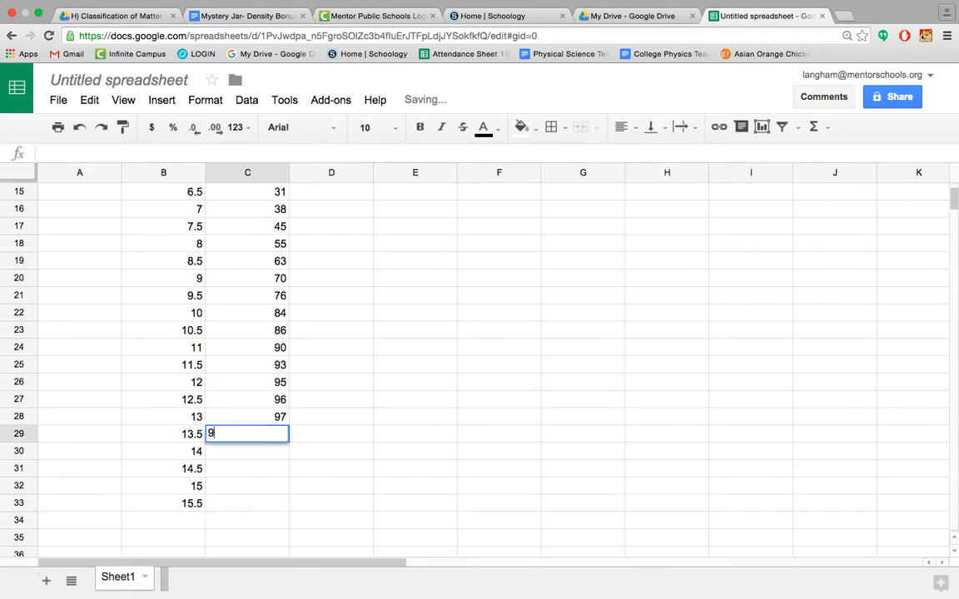
key("Return")
type("97")
key("Return")
type("97")
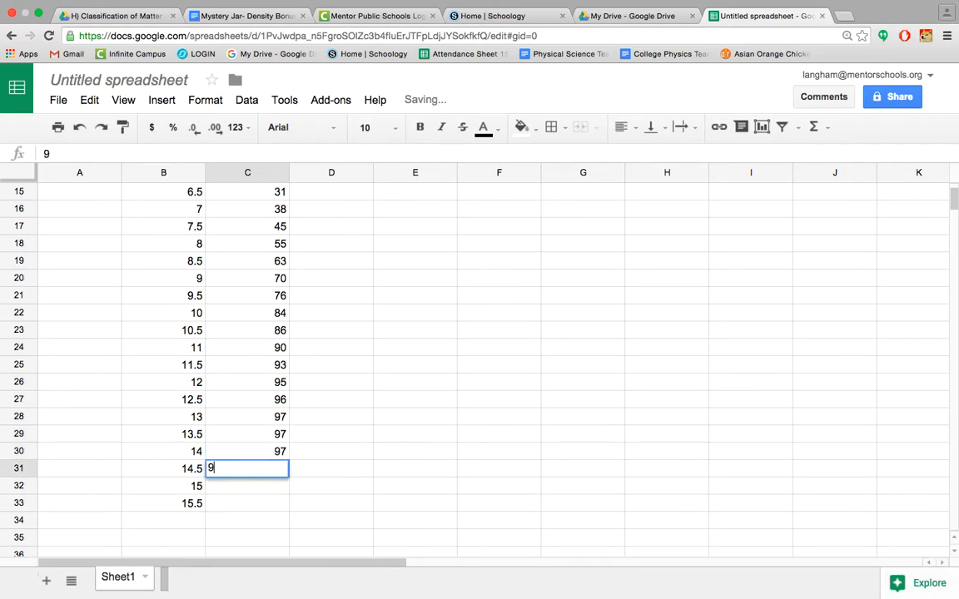
key("Return")
type("97")
key("Return")
type("97")
key("Return")
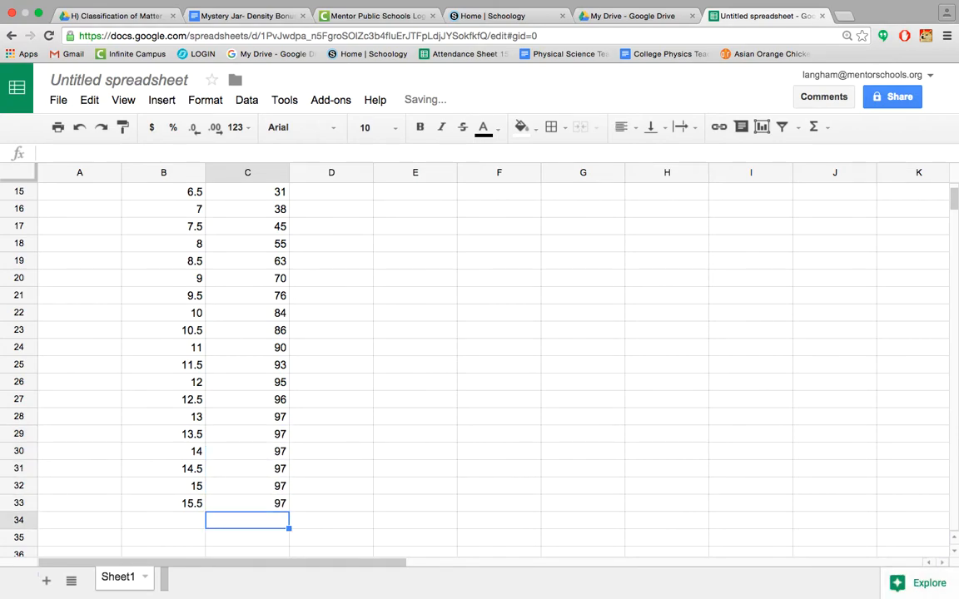
Select the time and temperature data in B1:C33 and start creating a chart from it
scroll(479, 358, "up", 5)
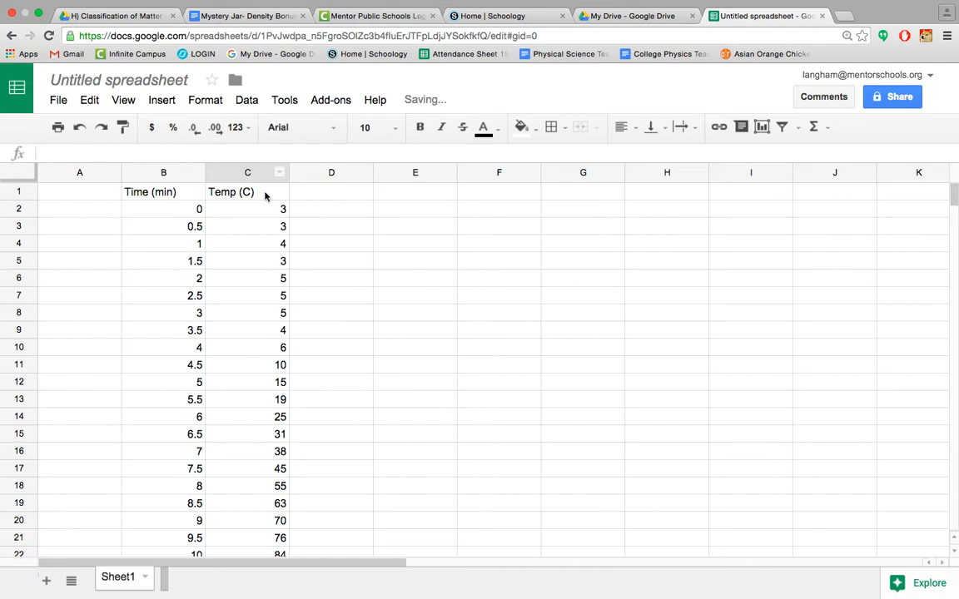
left_click_drag(201, 197, 259, 331)
left_click(299, 333)
left_click_drag(200, 193, 283, 488)
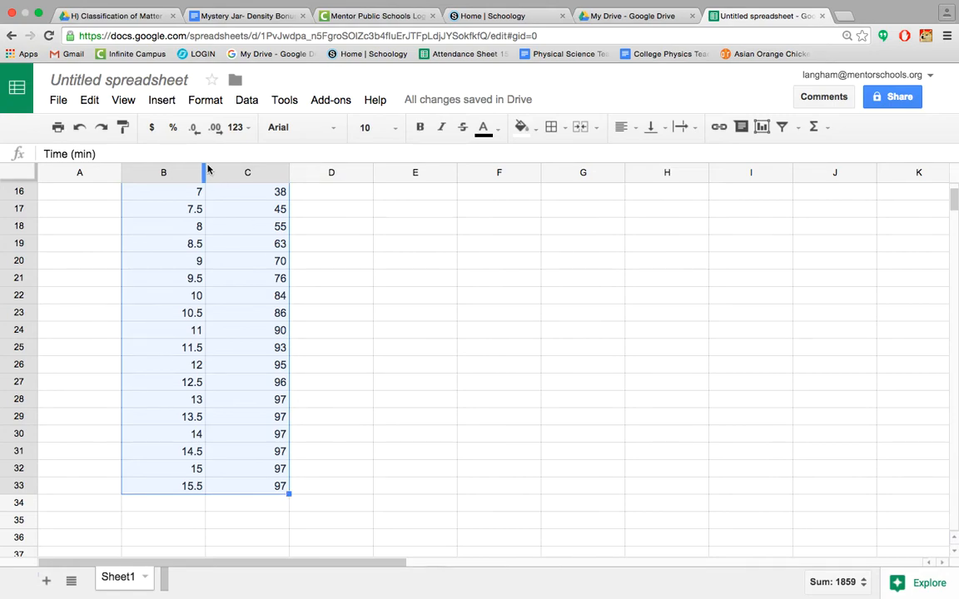
left_click(171, 105)
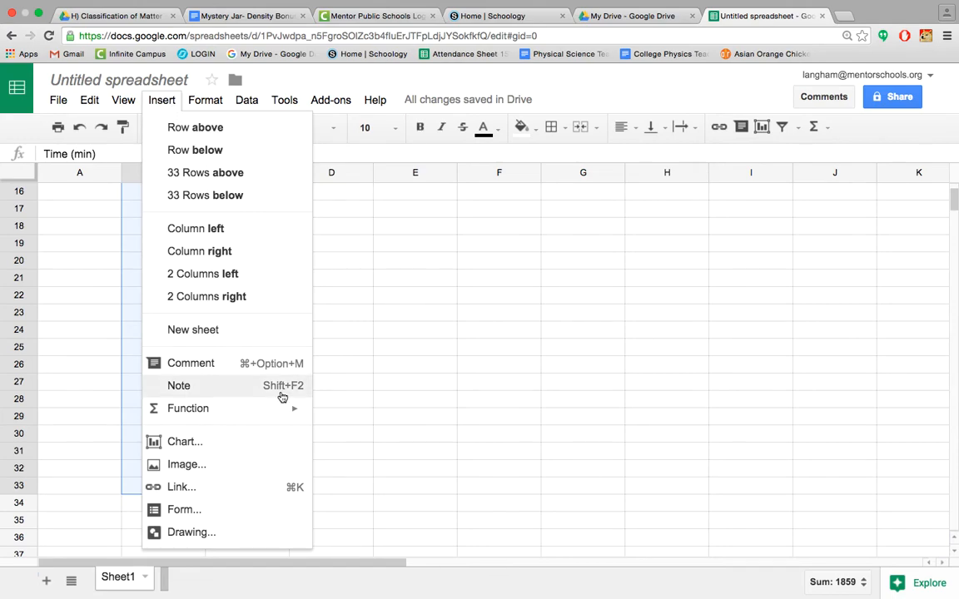
left_click(267, 445)
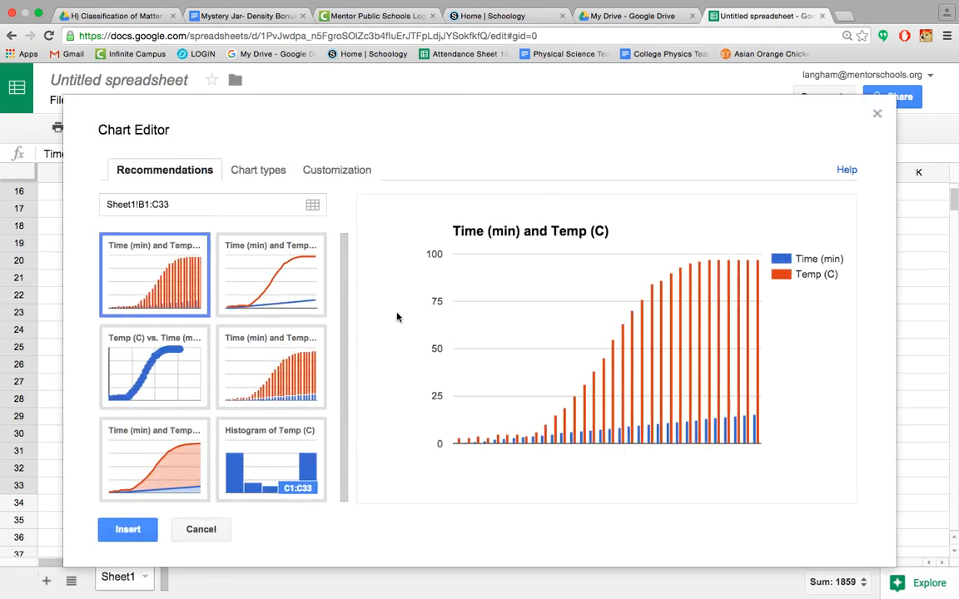
Choose the scatter chart type for the B1:C33 data and insert the chart into the sheet
left_click(248, 170)
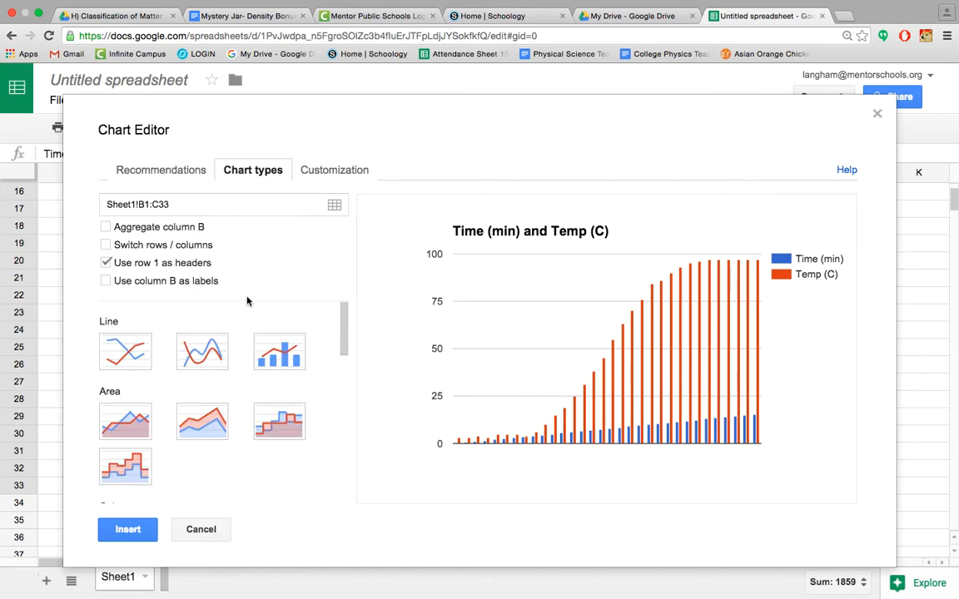
scroll(246, 383, "down", 4)
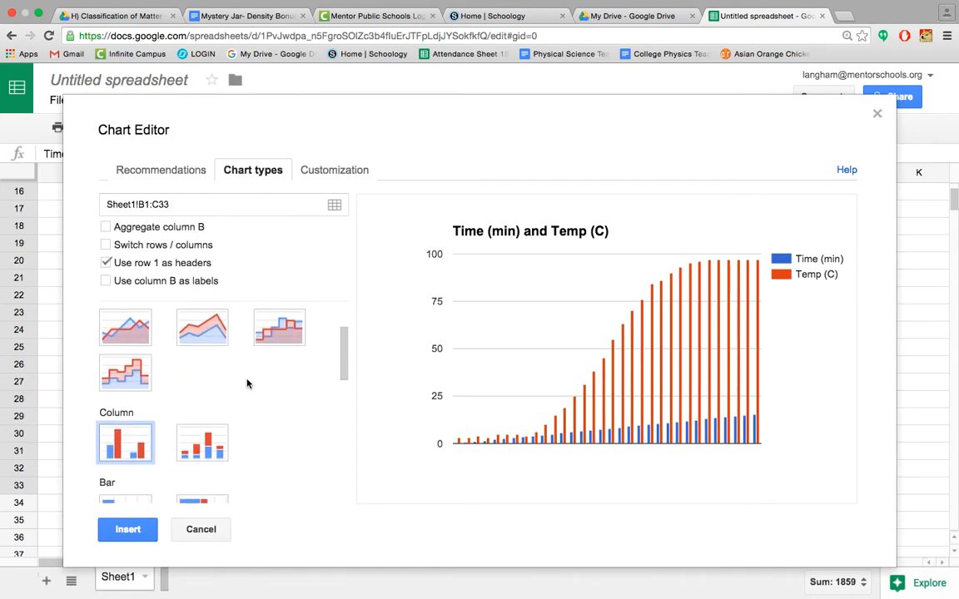
scroll(248, 382, "down", 5)
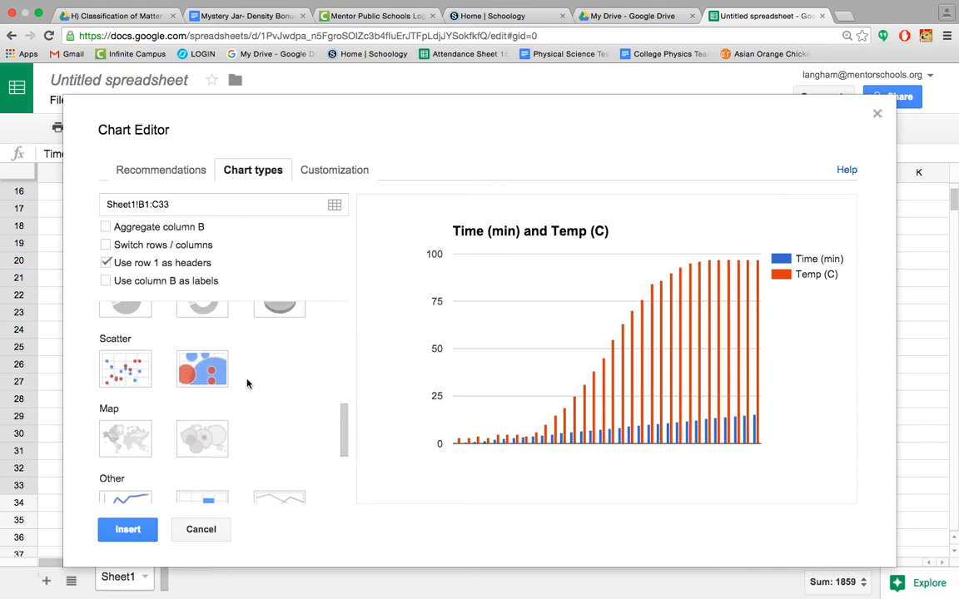
left_click(129, 376)
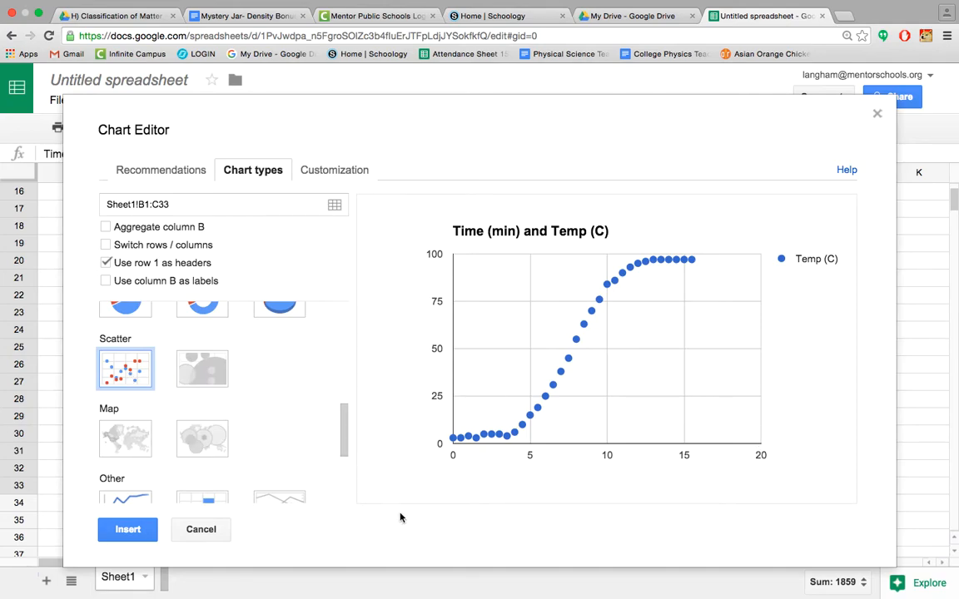
left_click(127, 529)
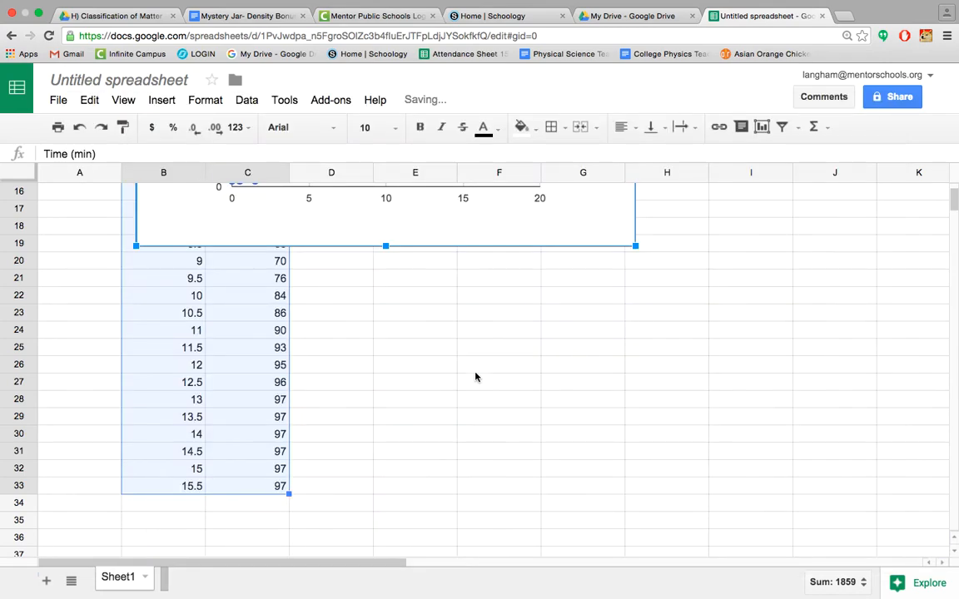
Move the scatter chart off the data table so that it sits over columns D to J near row 1
scroll(490, 361, "up", 5)
scroll(489, 360, "up", 1)
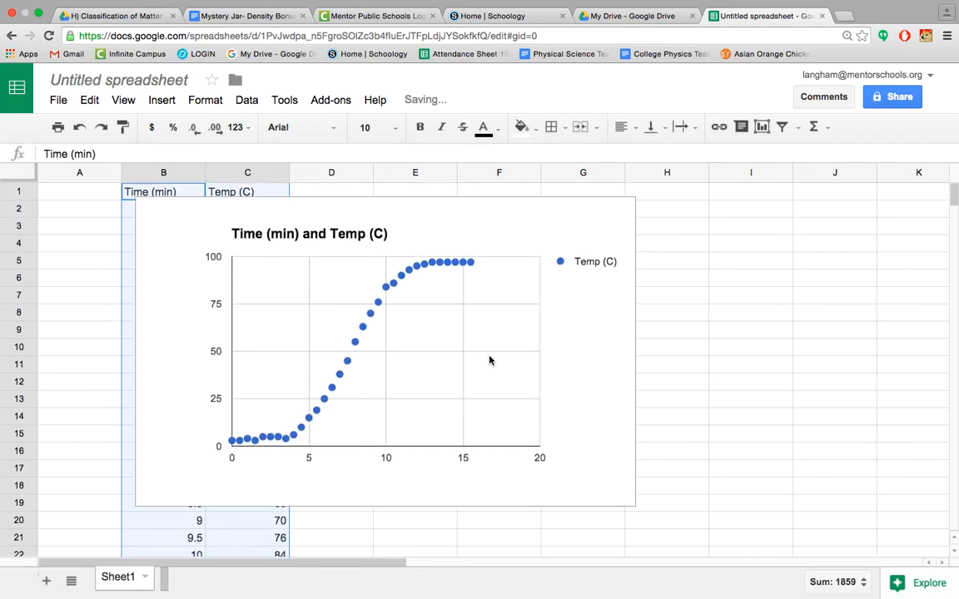
left_click_drag(607, 214, 686, 221)
left_click(622, 207)
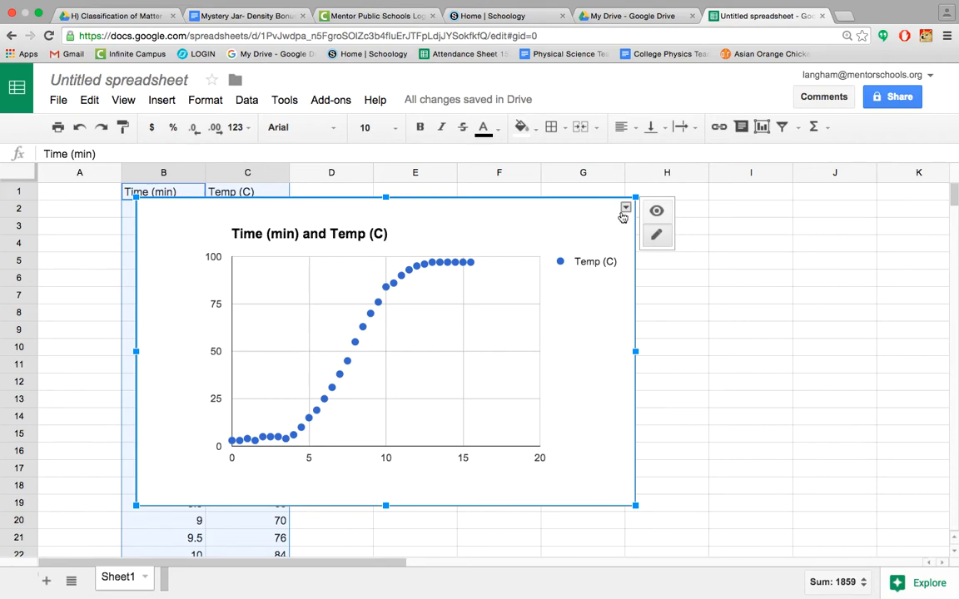
left_click_drag(618, 222, 795, 214)
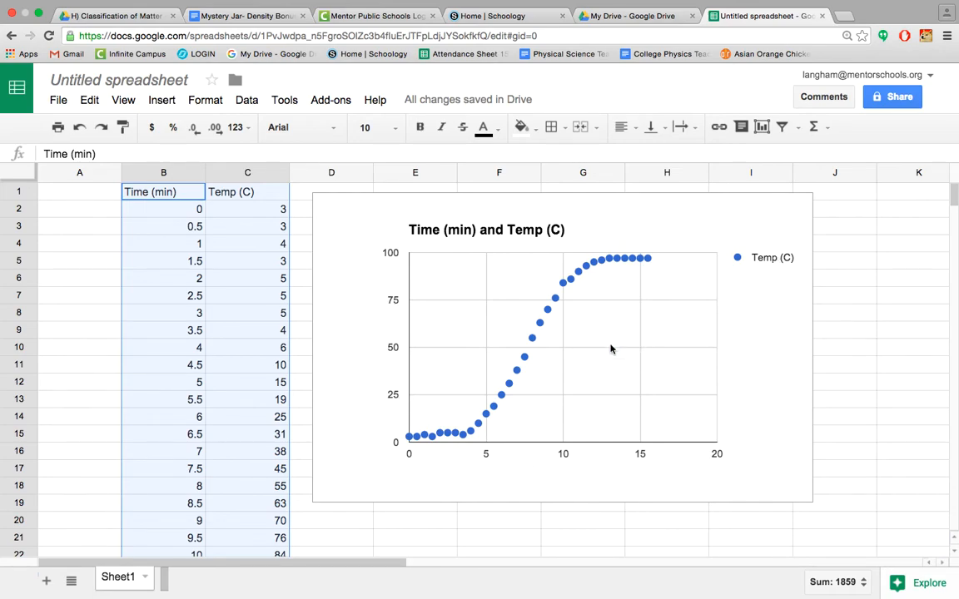
Open the scatter chart in the advanced chart editor for customization
left_click(802, 205)
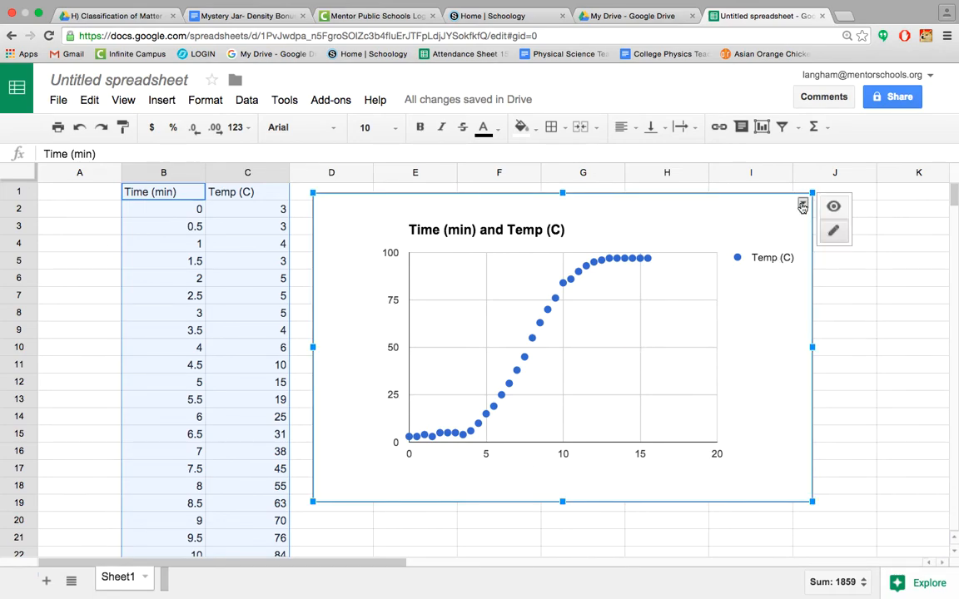
left_click(801, 204)
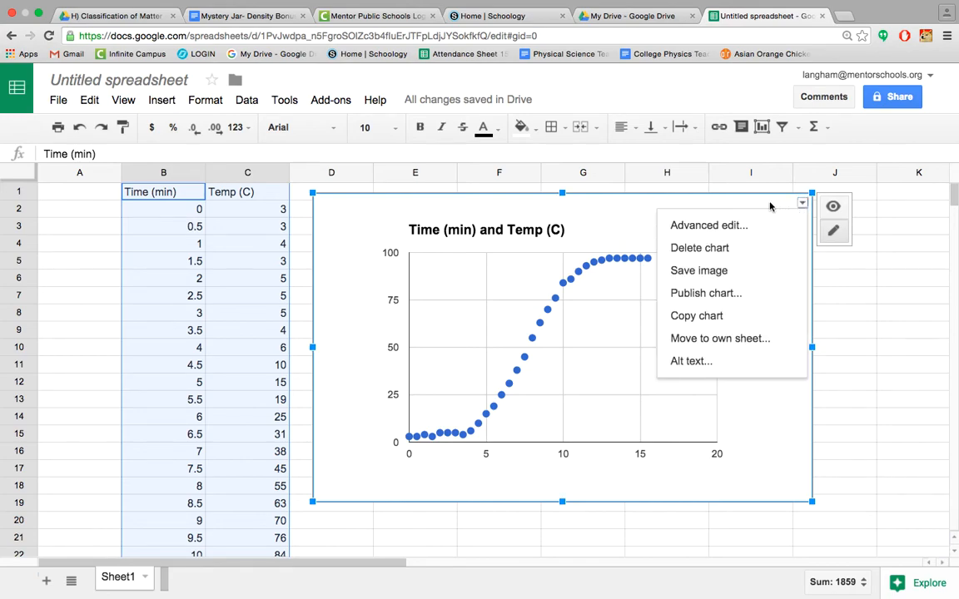
right_click(788, 208)
left_click(753, 232)
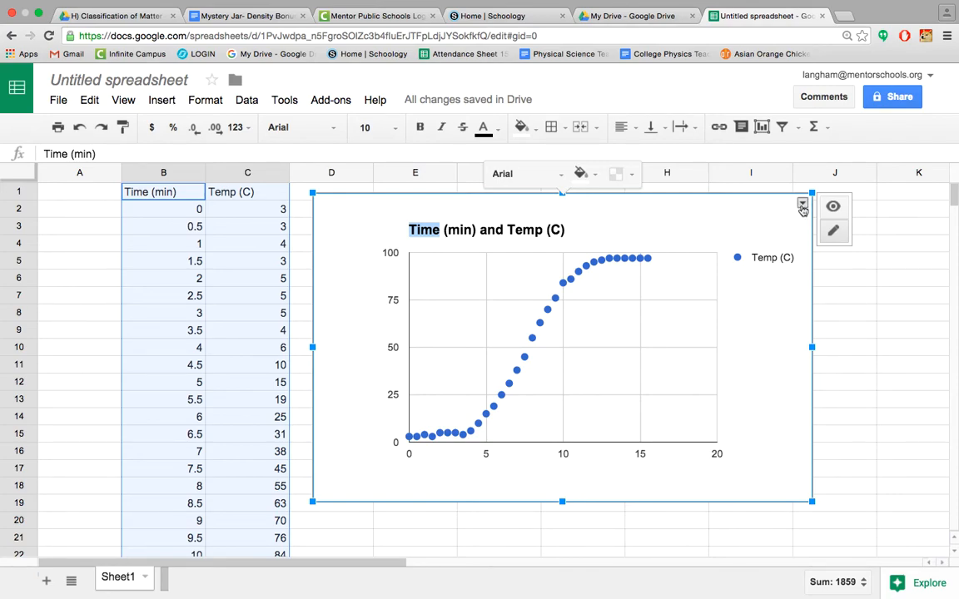
left_click(802, 206)
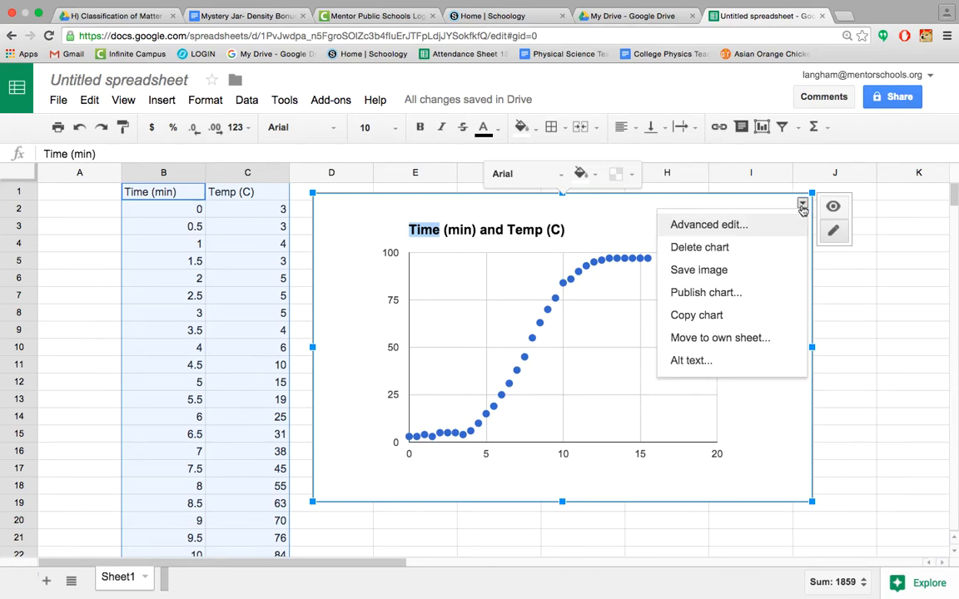
left_click(749, 226)
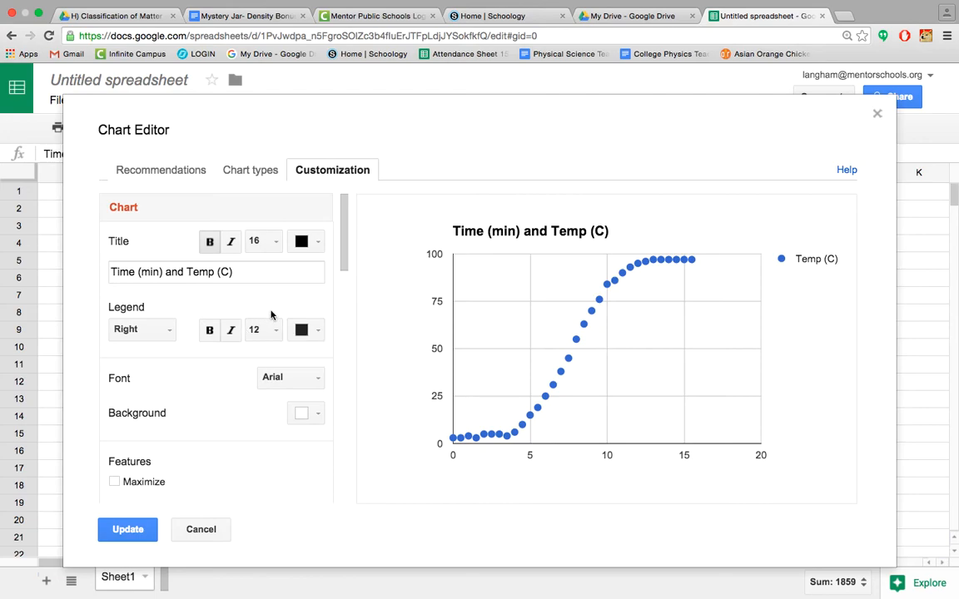
Replace the chart title with "Phase Change of Water"
scroll(273, 322, "down", 2)
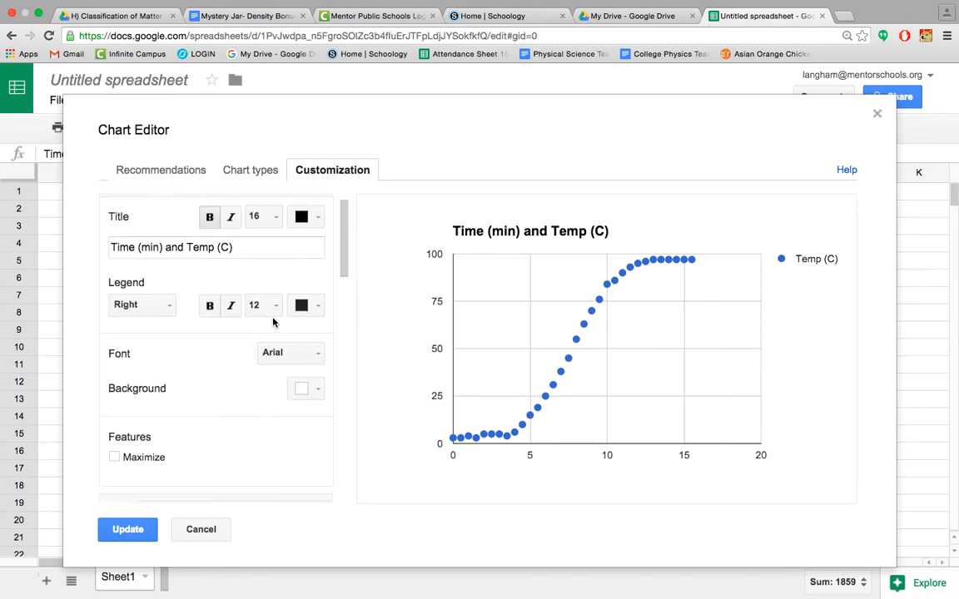
scroll(273, 322, "up", 2)
scroll(274, 317, "up", 1)
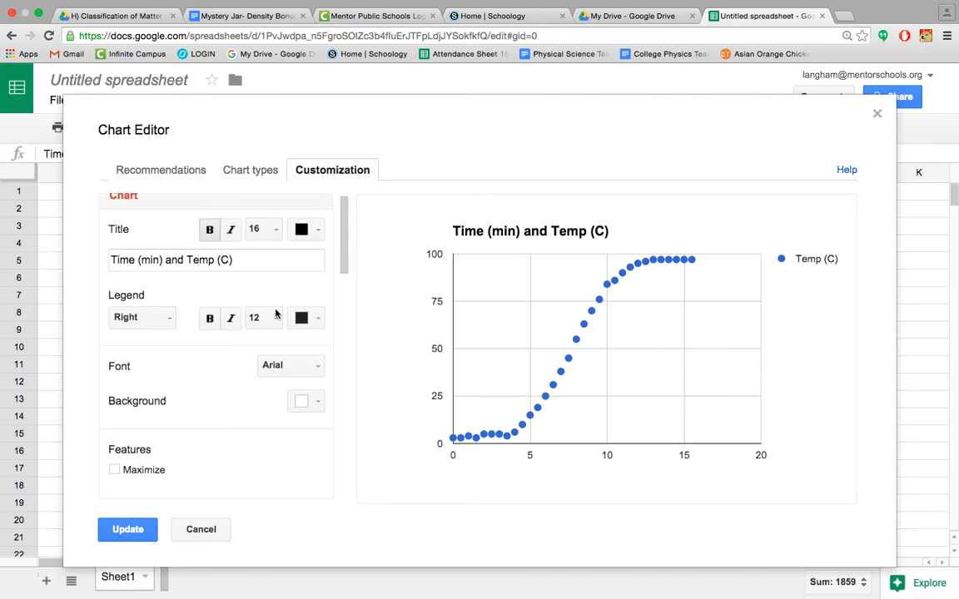
left_click(242, 271)
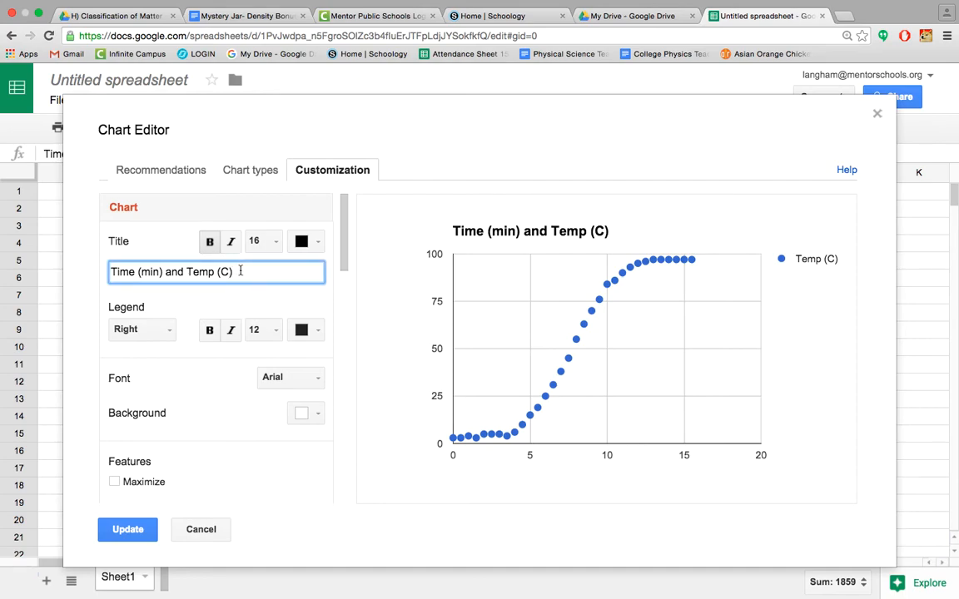
left_click_drag(245, 272, 140, 268)
left_click_drag(237, 265, 112, 255)
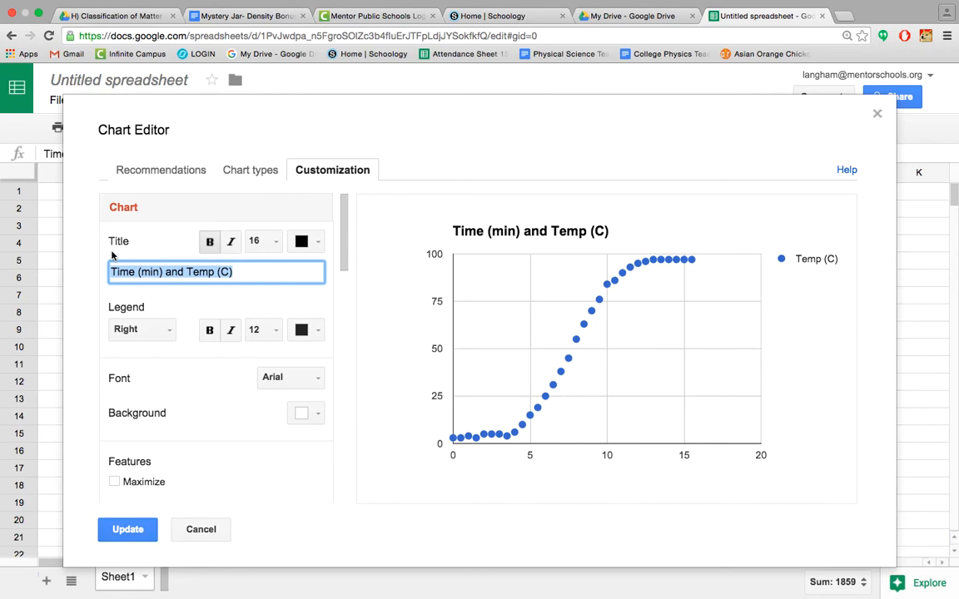
key("BackSpace")
type("Phase Change of W")
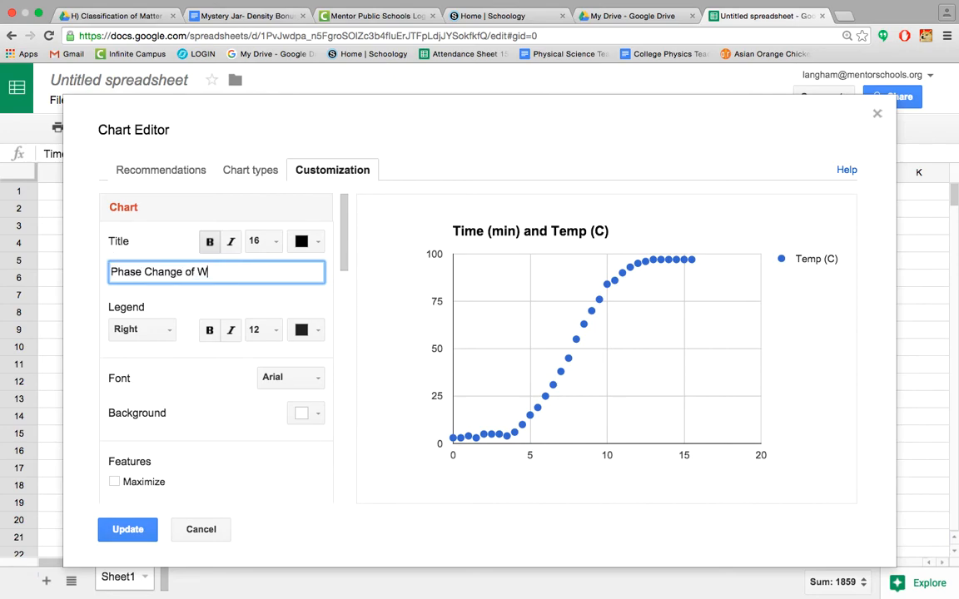
left_click(291, 293)
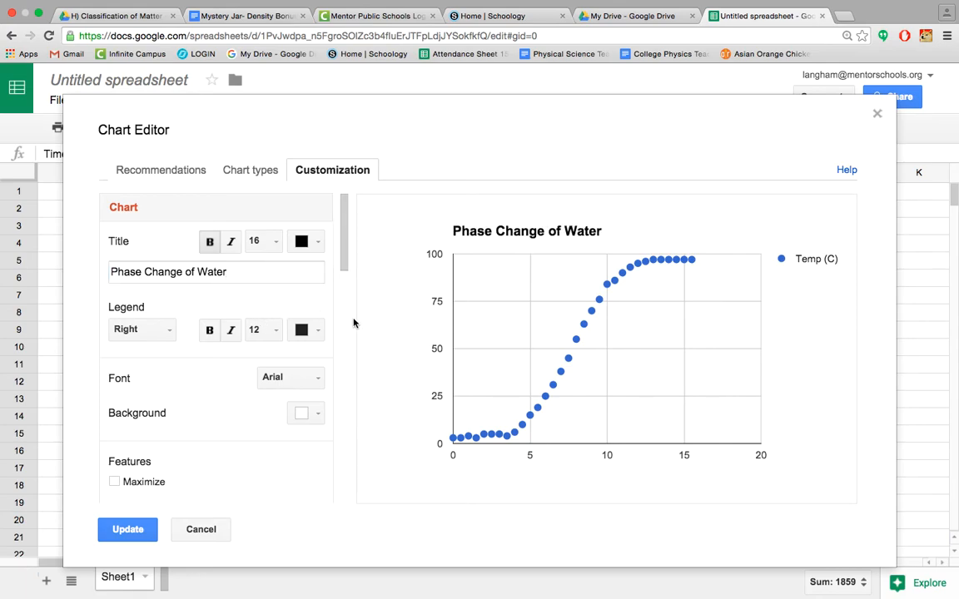
Set the horizontal axis title of the chart to "Time (min)"
scroll(306, 318, "down", 2)
scroll(311, 330, "down", 5)
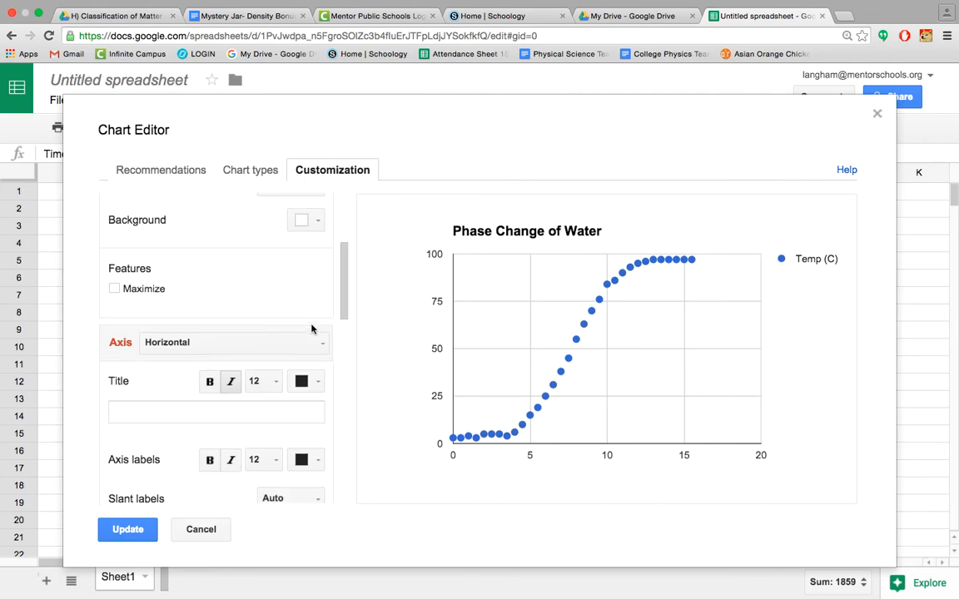
left_click(199, 386)
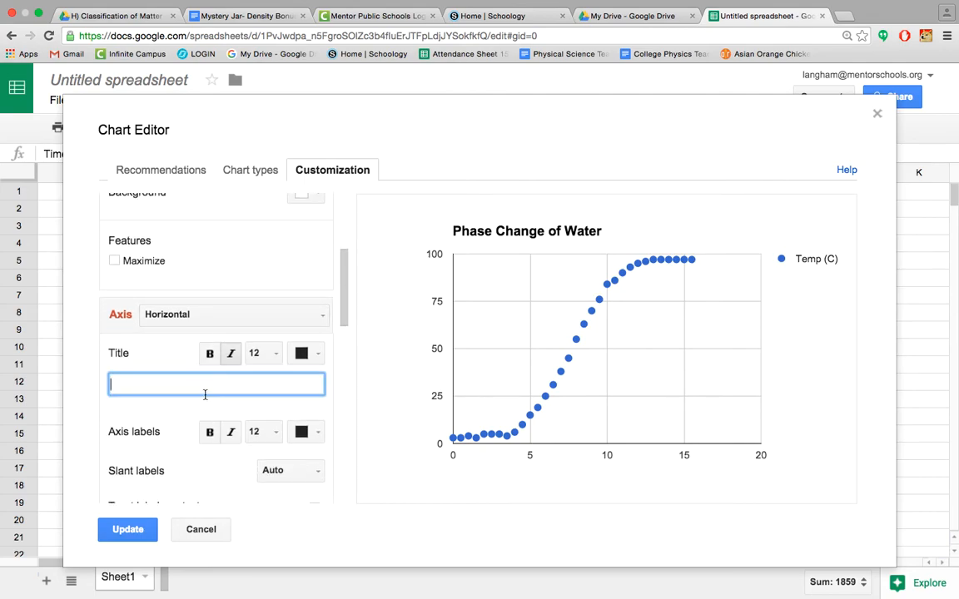
type("Time (min)")
left_click(329, 347)
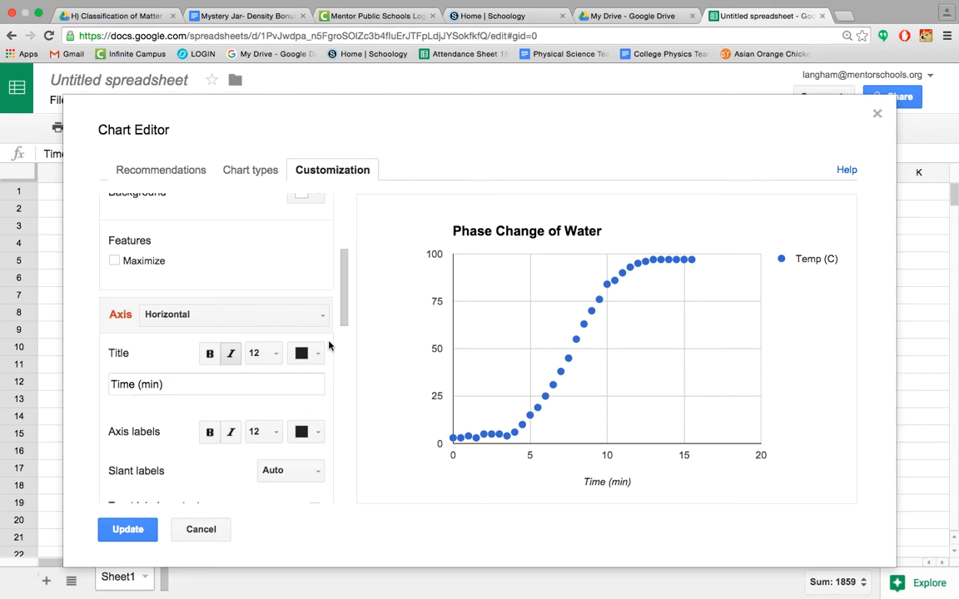
Set the left vertical axis title to "Temperature (C)" and update the chart in the sheet
left_click(323, 316)
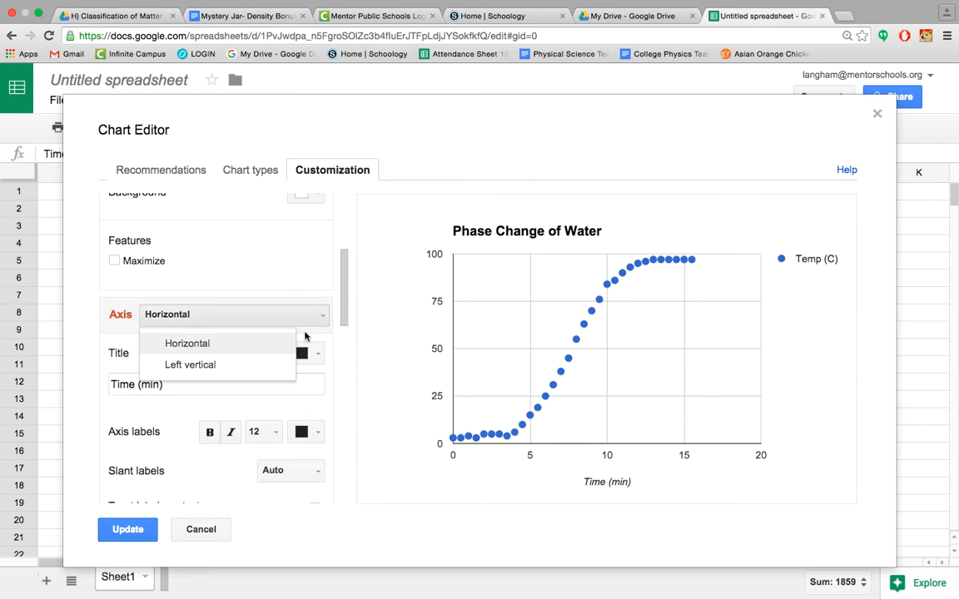
left_click(271, 369)
left_click(211, 385)
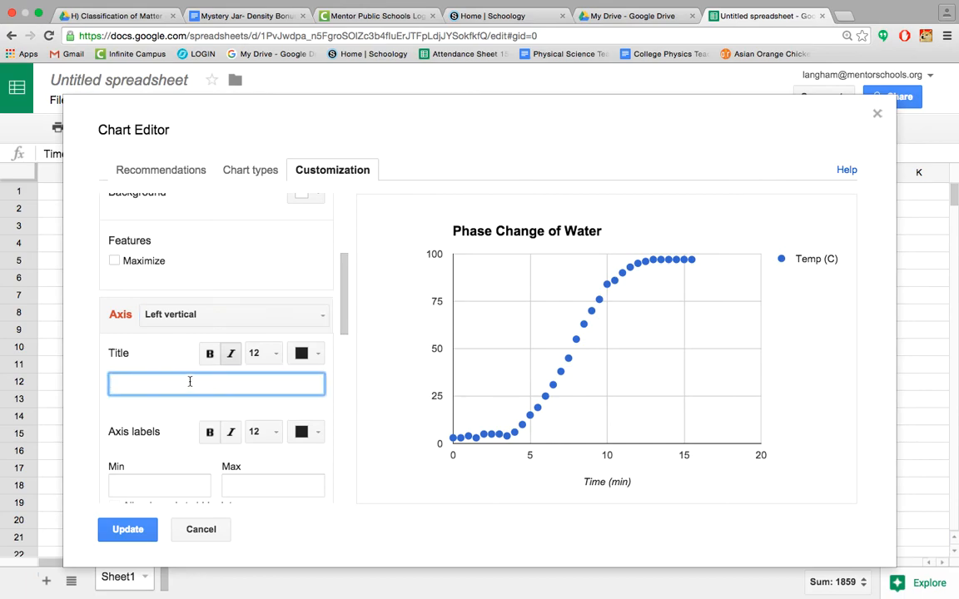
left_click(231, 364)
left_click(275, 315)
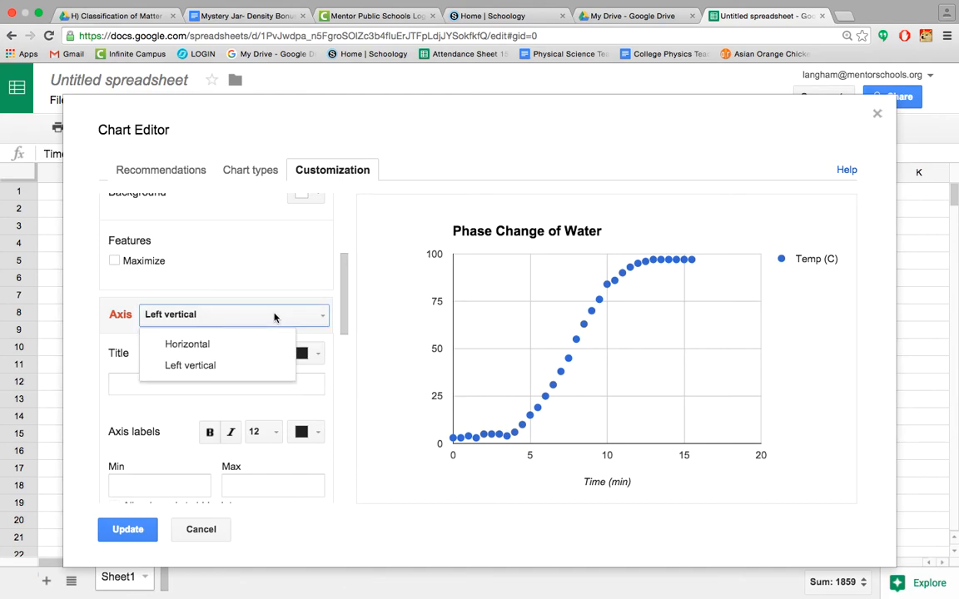
left_click(256, 371)
left_click(229, 382)
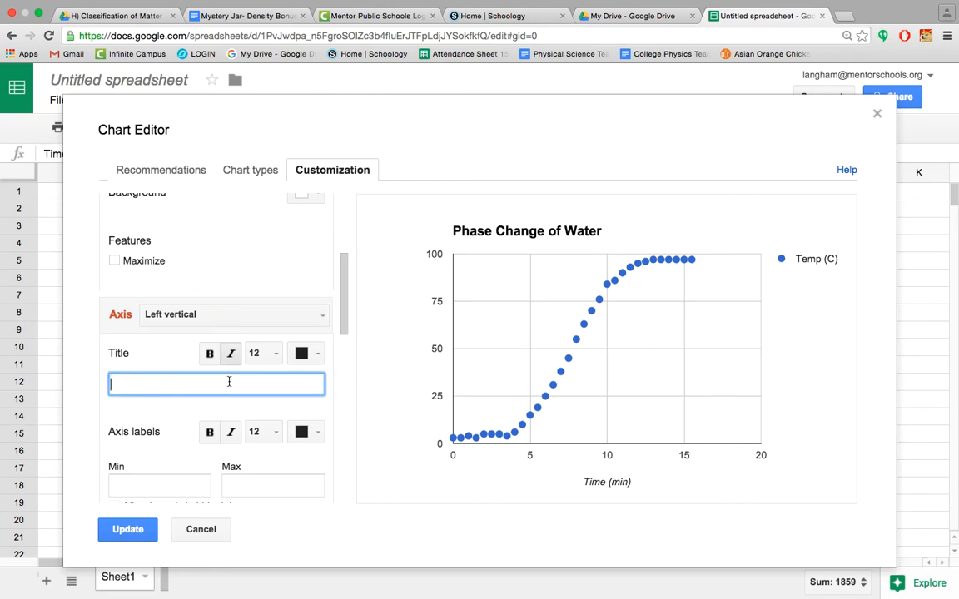
type("Temperature (C")
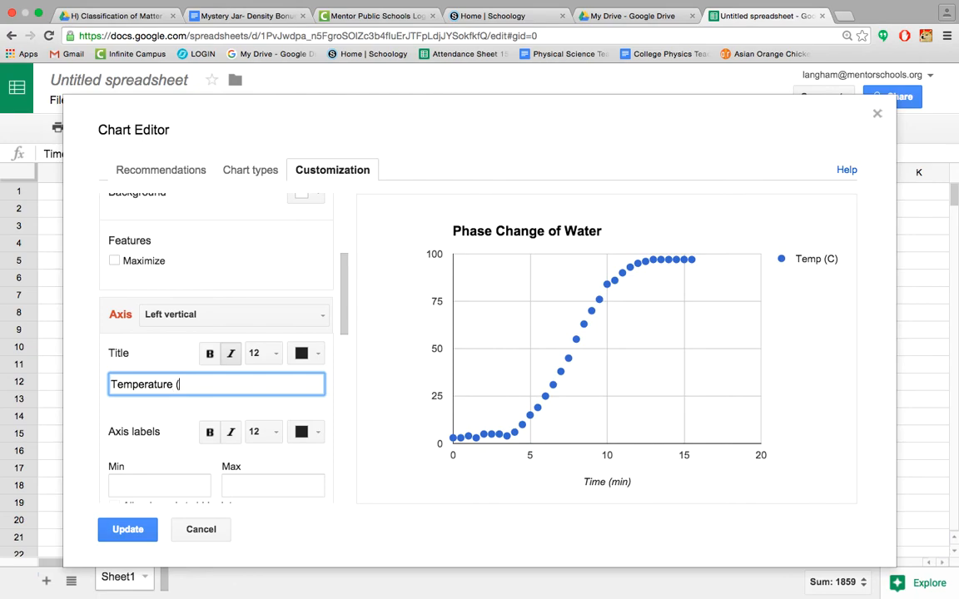
left_click(141, 535)
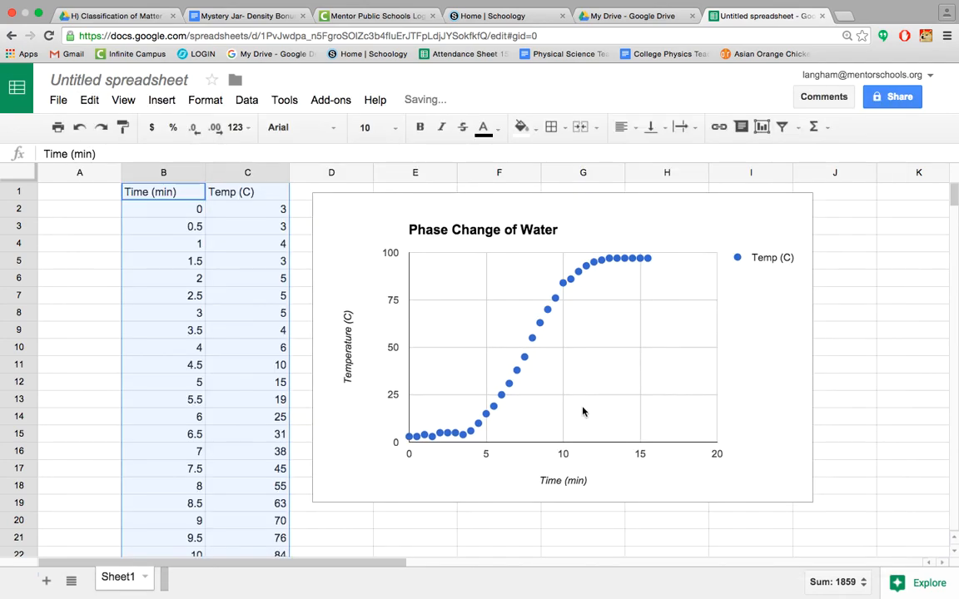
Remove the Temp (C) legend from the scatter chart by setting its position to None
left_click(781, 260)
left_click(775, 260)
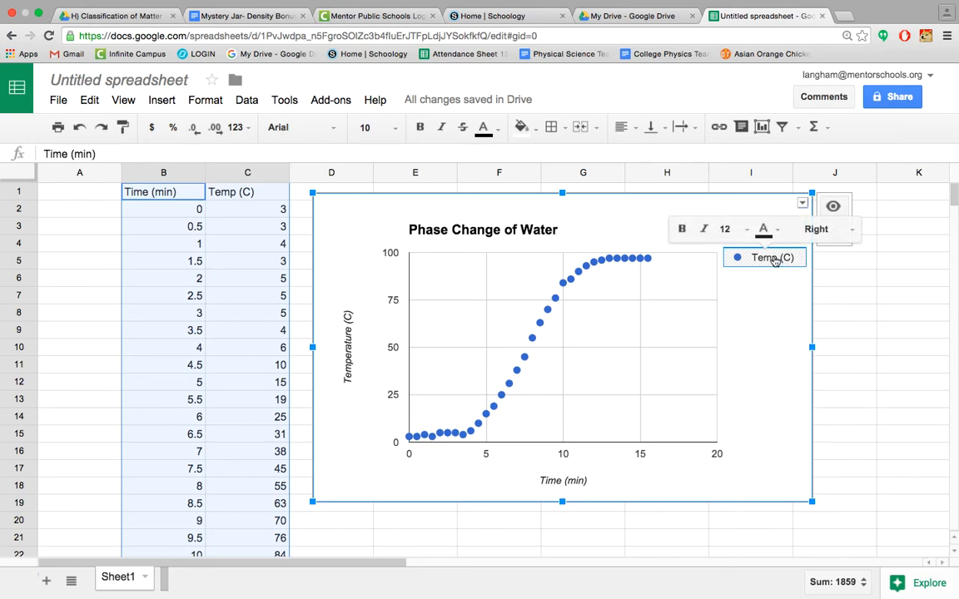
left_click(833, 236)
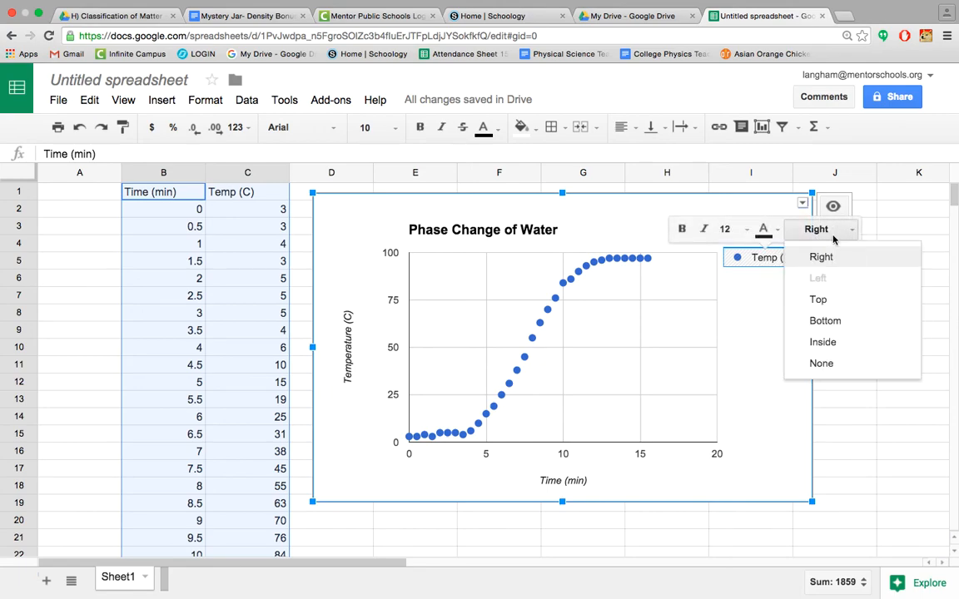
left_click(830, 366)
left_click(859, 333)
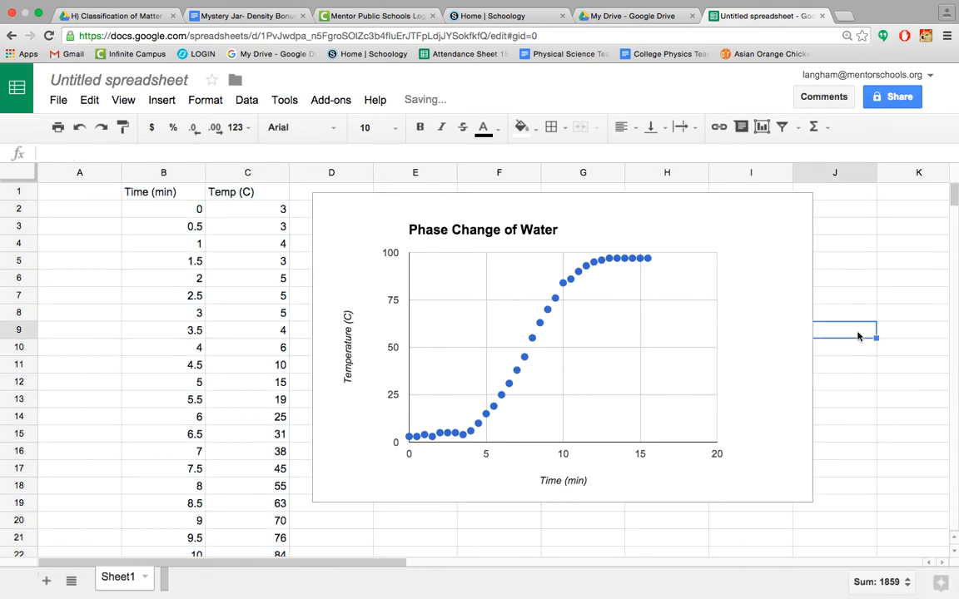
left_click(792, 333)
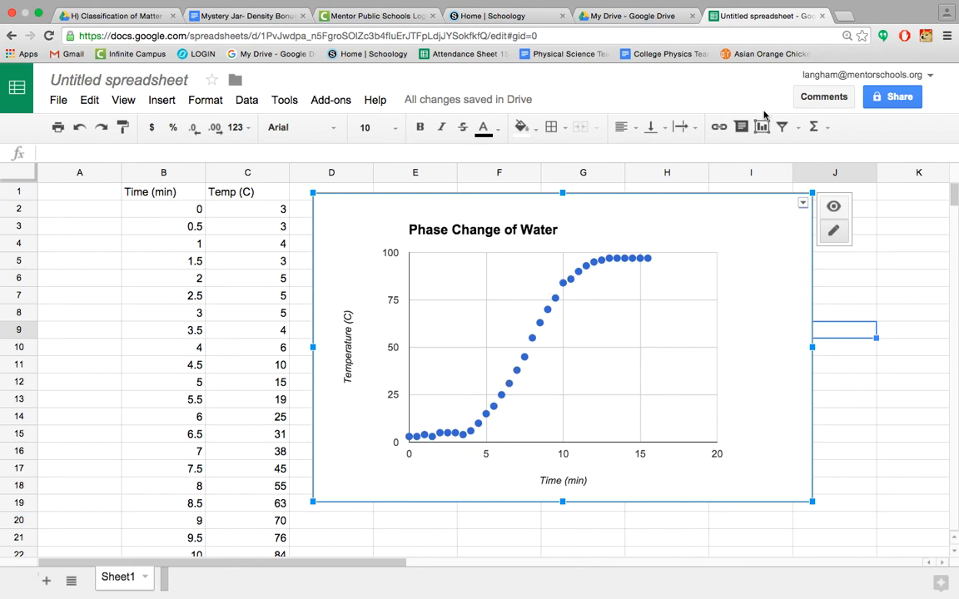
mouse_move(848, 4)
mouse_move(653, 0)
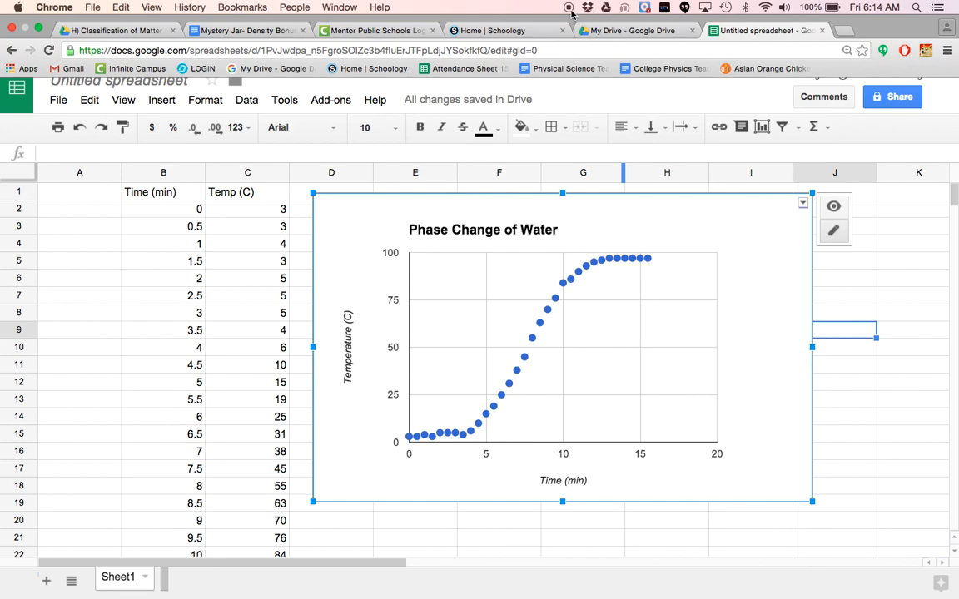